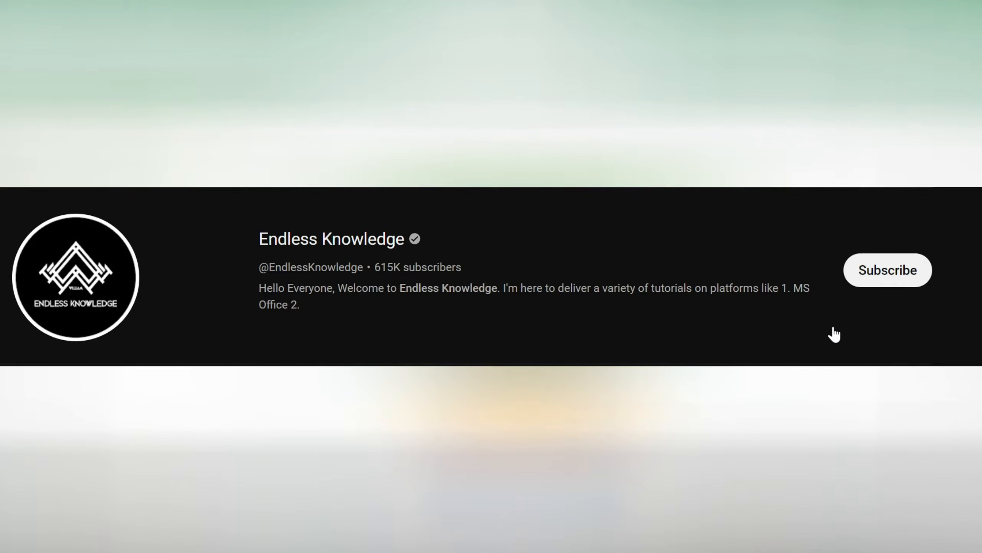
{"action": "left_click", "coordinate": [866, 279]}
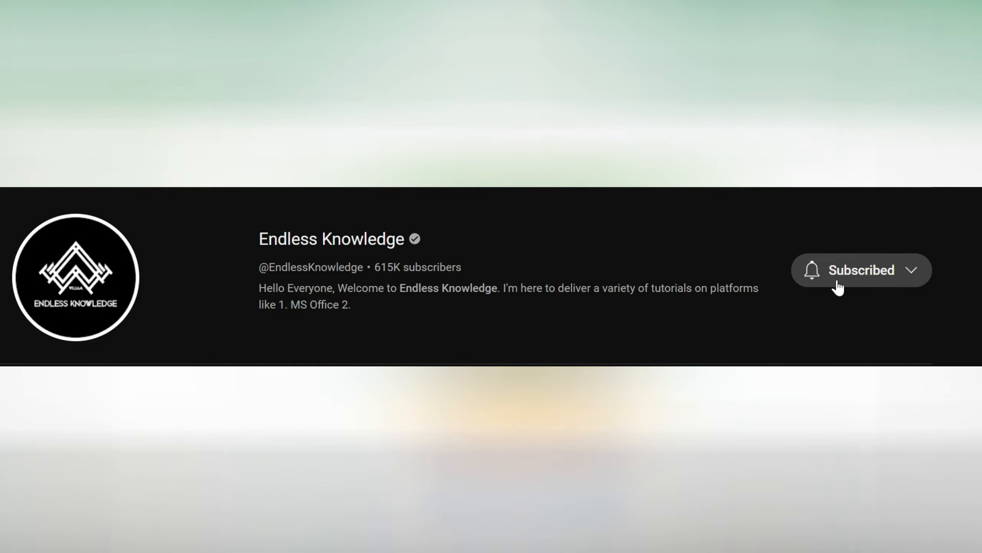
{"action": "left_click", "coordinate": [812, 273]}
{"action": "left_click", "coordinate": [843, 311]}
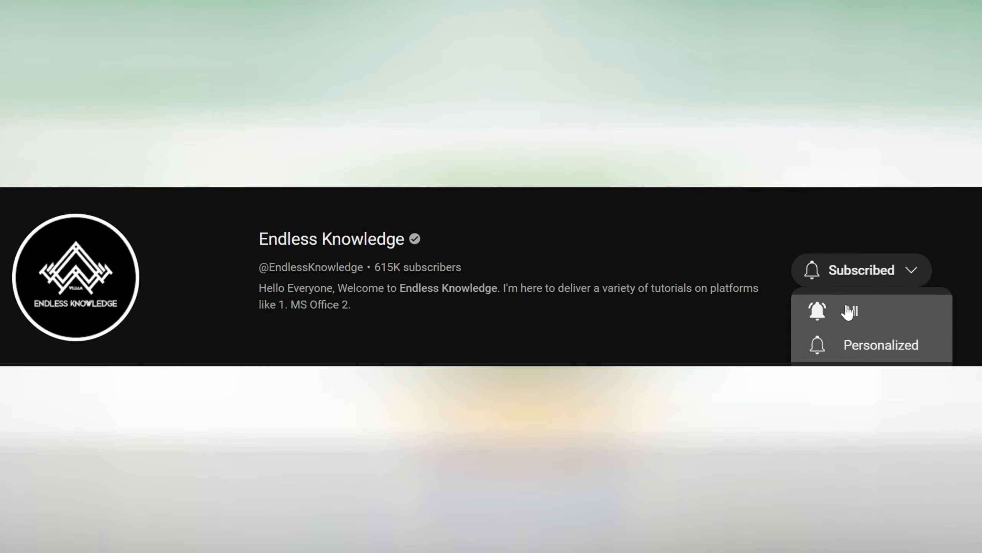
{"action": "left_click", "coordinate": [871, 312]}
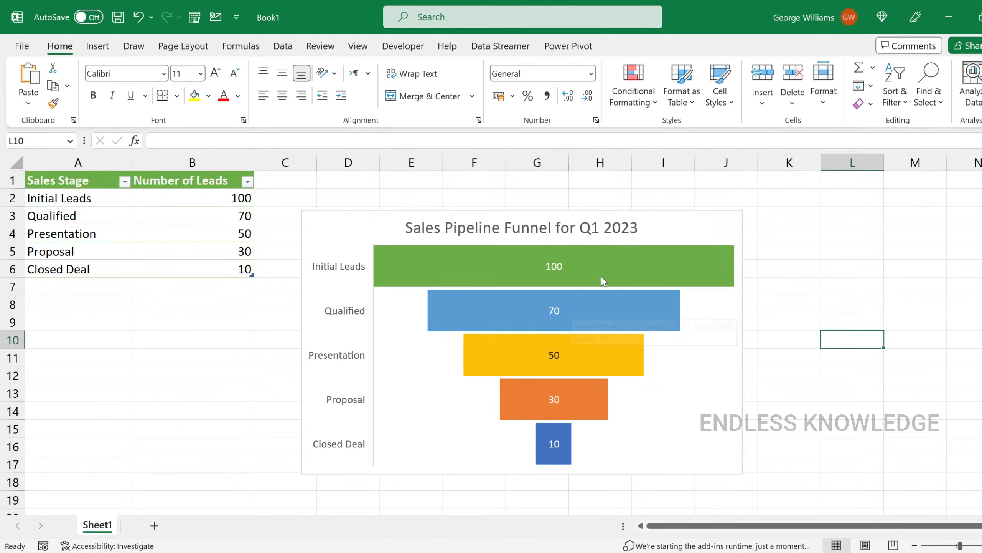
- Examine the Sales Pipeline Funnel chart and its stage bars from Initial Leads to Proposal
{"action": "mouse_move", "coordinate": [623, 267]}
{"action": "left_click", "coordinate": [701, 233]}
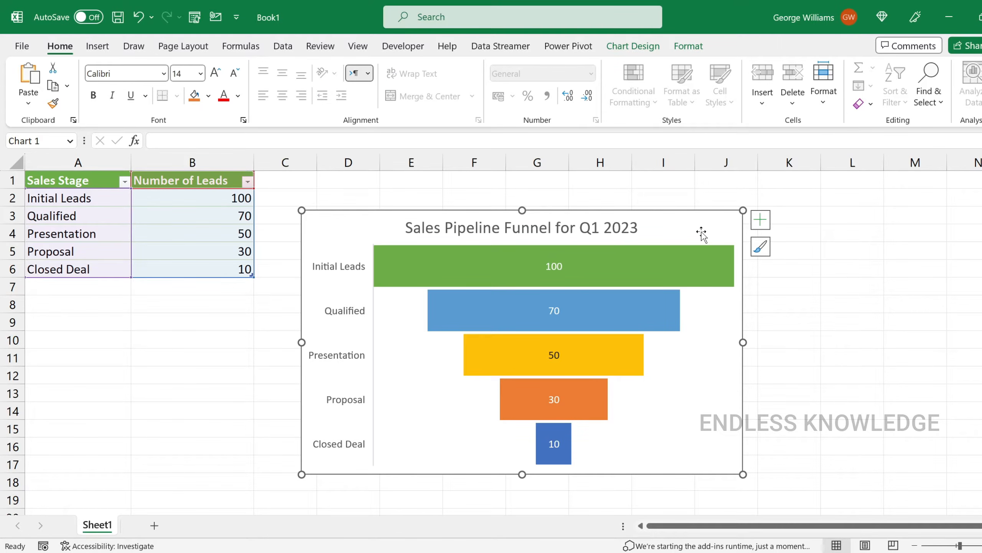
{"action": "left_click", "coordinate": [621, 282]}
{"action": "left_click", "coordinate": [605, 313]}
{"action": "left_click", "coordinate": [601, 358]}
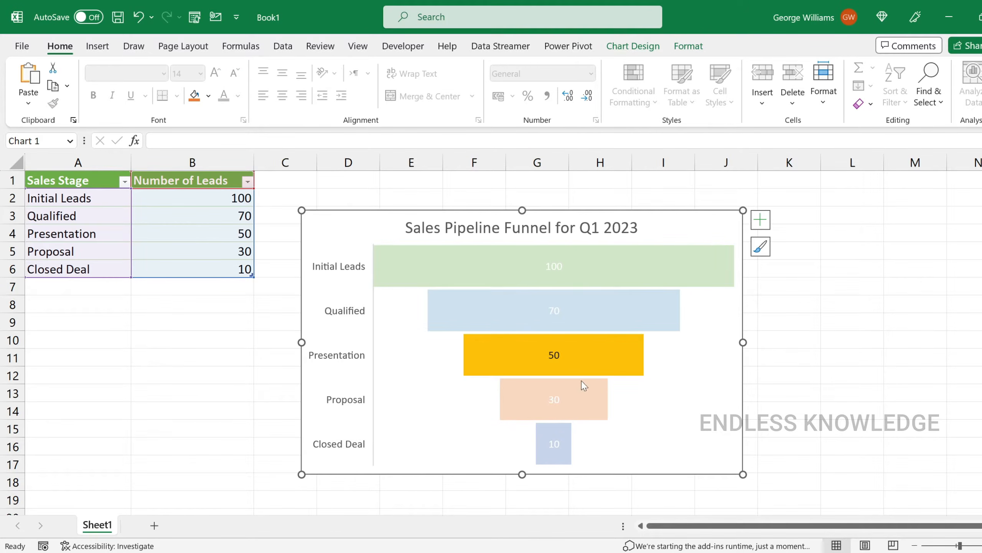
{"action": "left_click", "coordinate": [575, 412]}
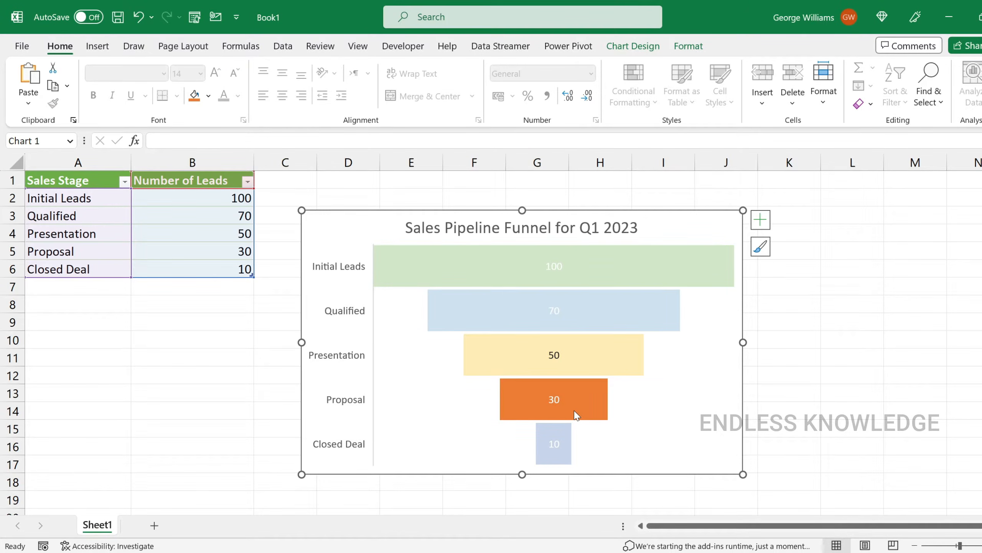
{"action": "left_click", "coordinate": [600, 355]}
{"action": "left_click", "coordinate": [620, 306]}
{"action": "left_click", "coordinate": [628, 270]}
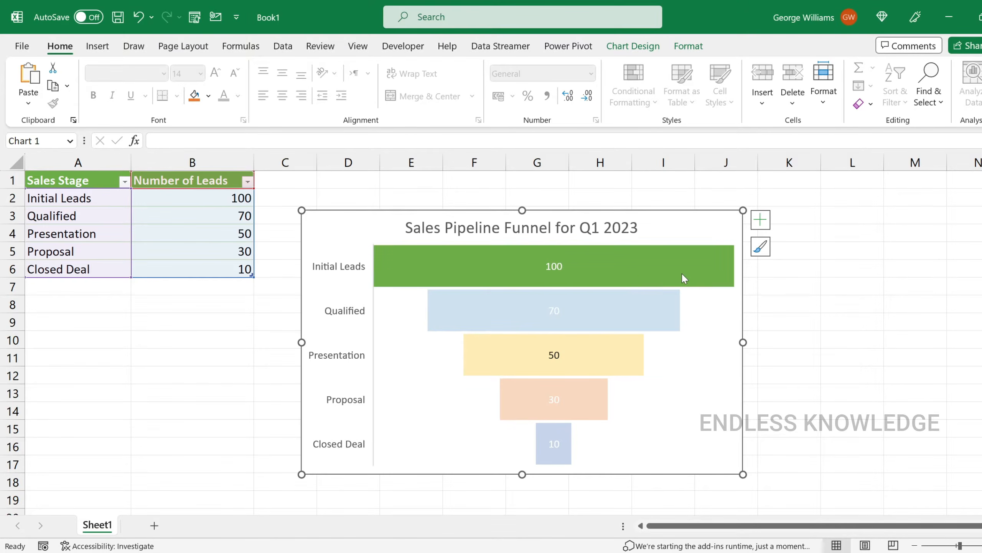
{"action": "mouse_move", "coordinate": [692, 269]}
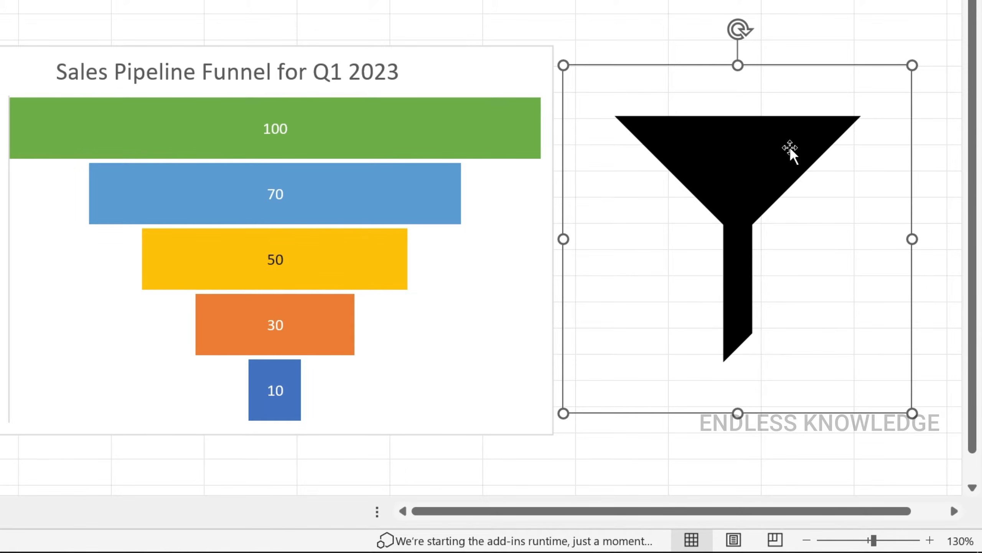
- Compare the funnel chart's Initial Leads and Closed Deal bars with the shape of the black funnel icon
{"action": "left_click", "coordinate": [457, 134]}
{"action": "left_click", "coordinate": [474, 133]}
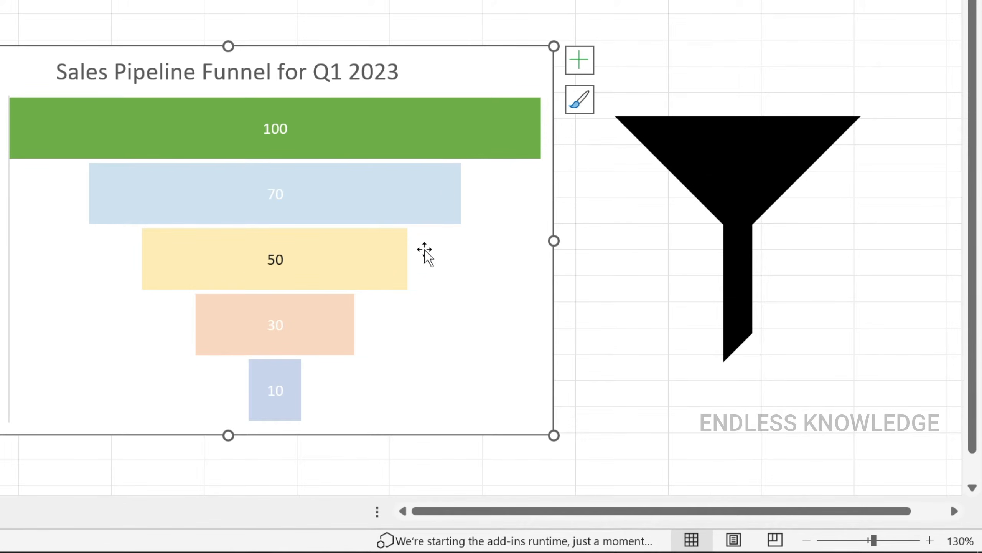
{"action": "left_click", "coordinate": [293, 406]}
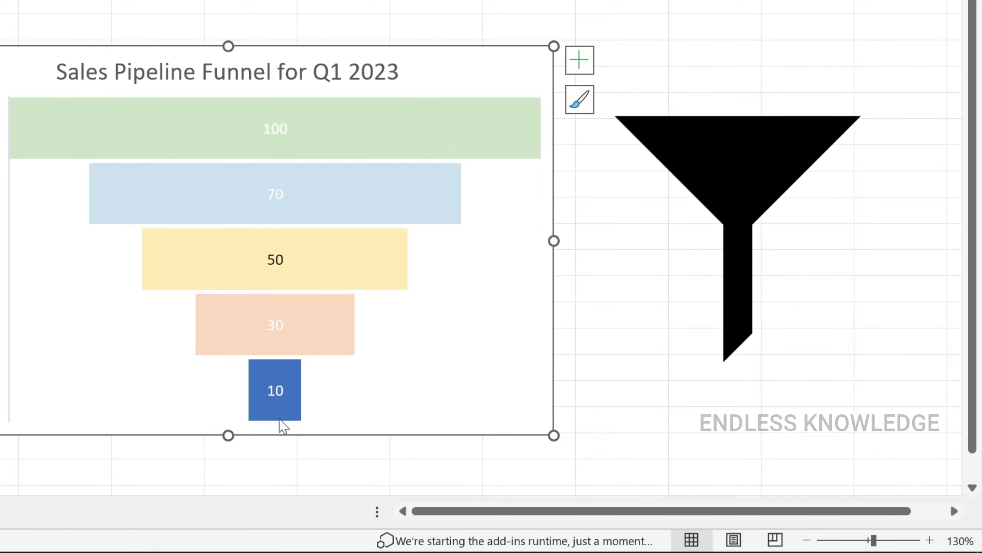
{"action": "mouse_move", "coordinate": [289, 386]}
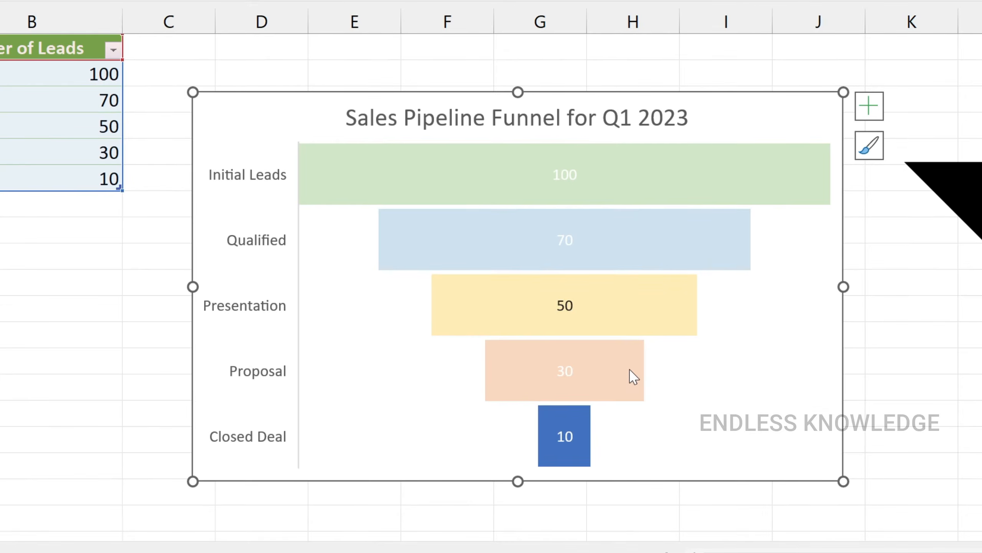
- Examine the widths of all stage bars in the funnel chart, from Initial Leads to Closed Deal
{"action": "left_click", "coordinate": [343, 328]}
{"action": "left_click", "coordinate": [652, 325]}
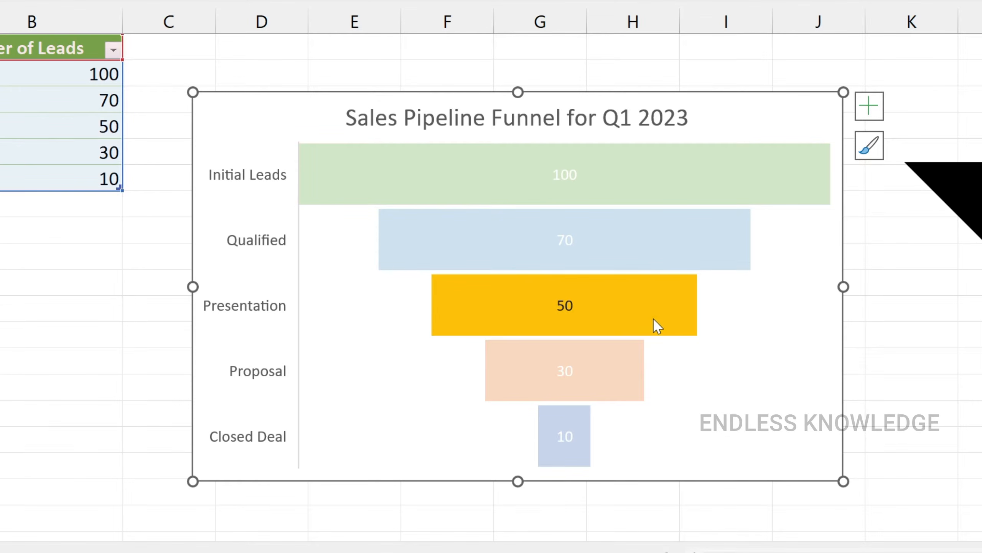
{"action": "left_click", "coordinate": [683, 241]}
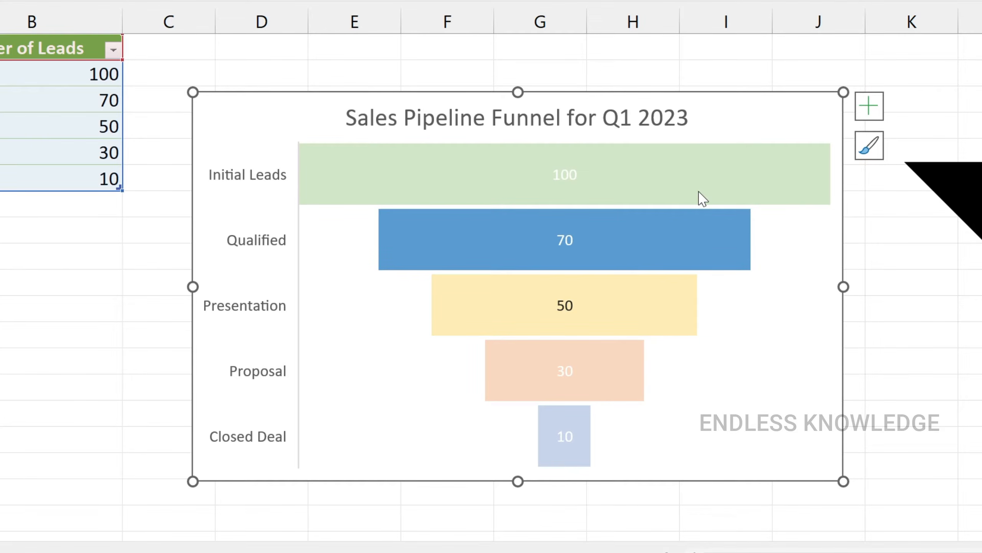
{"action": "left_click", "coordinate": [699, 192]}
{"action": "left_click", "coordinate": [691, 259]}
{"action": "left_click", "coordinate": [679, 322]}
{"action": "left_click", "coordinate": [619, 392]}
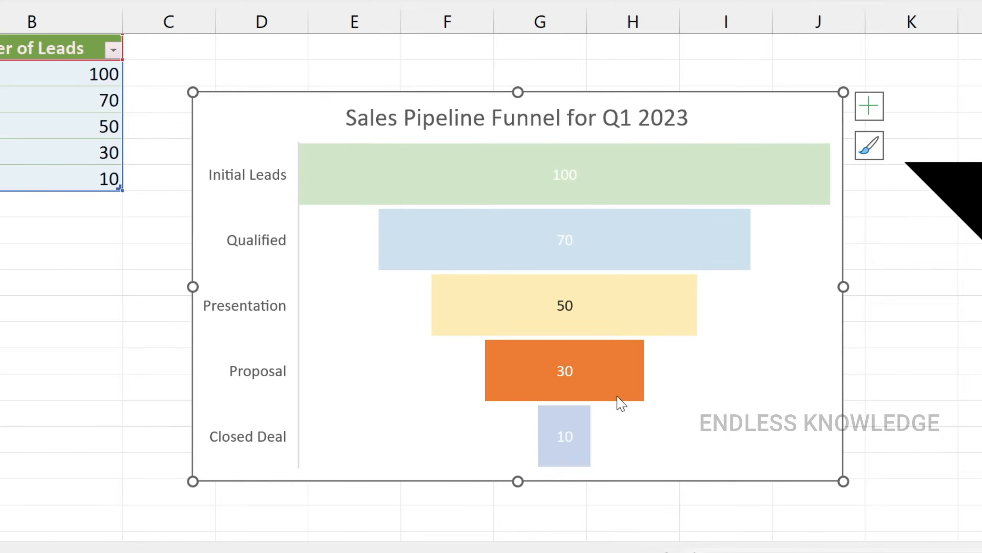
{"action": "left_click", "coordinate": [579, 462]}
{"action": "left_click", "coordinate": [647, 301]}
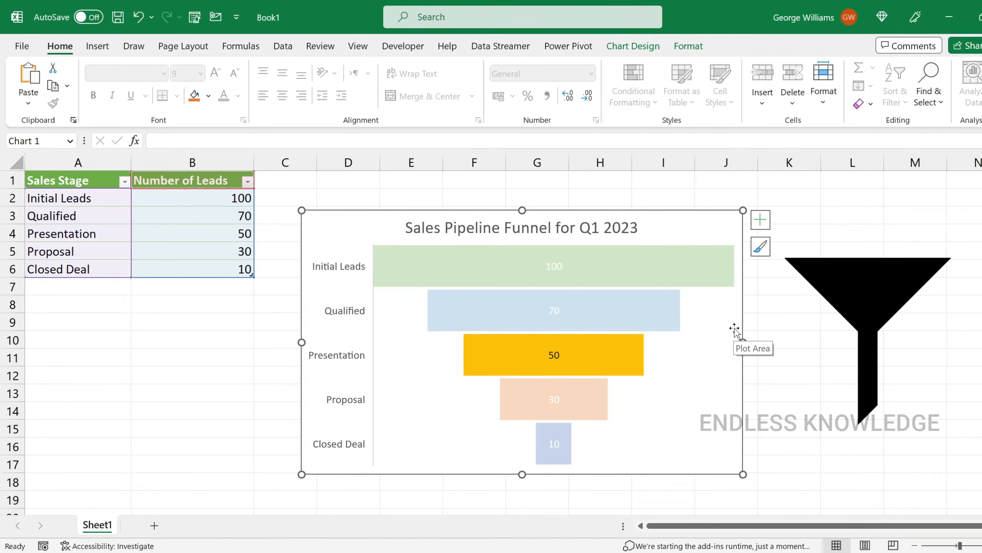
- Examine the funnel chart's title, stage bars and plot area
{"action": "left_click", "coordinate": [836, 259]}
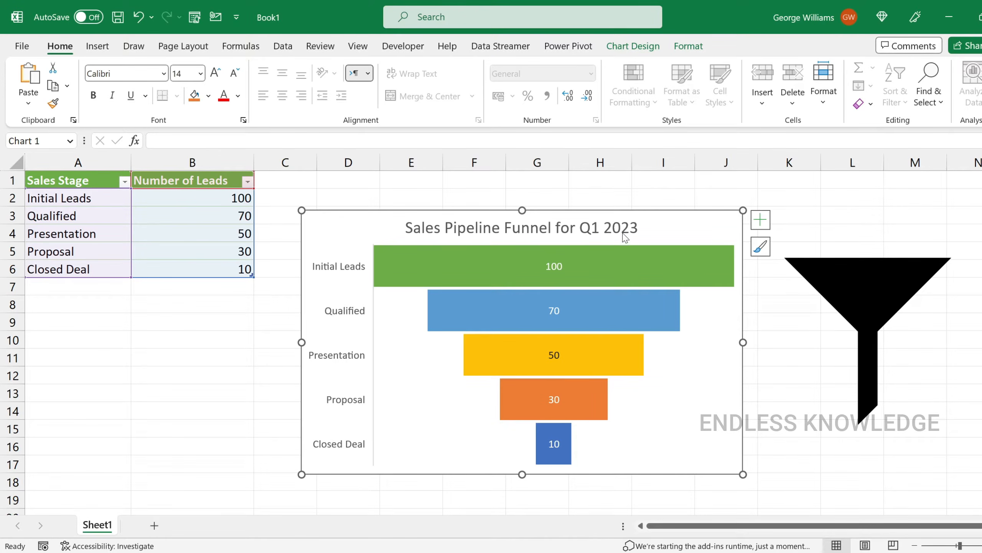
{"action": "left_click", "coordinate": [608, 229]}
{"action": "left_click", "coordinate": [643, 270]}
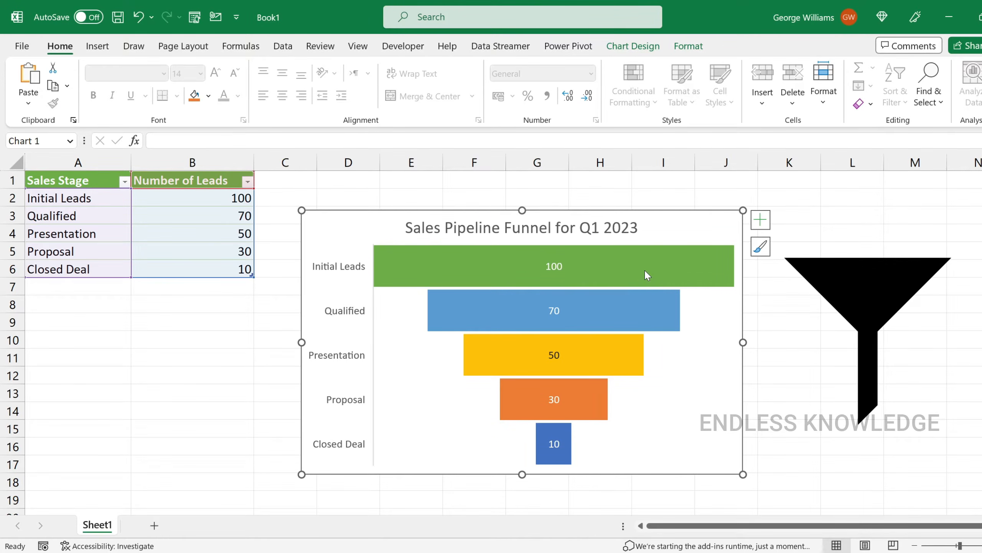
{"action": "left_click", "coordinate": [627, 309]}
{"action": "left_click", "coordinate": [619, 349]}
{"action": "left_click", "coordinate": [597, 401]}
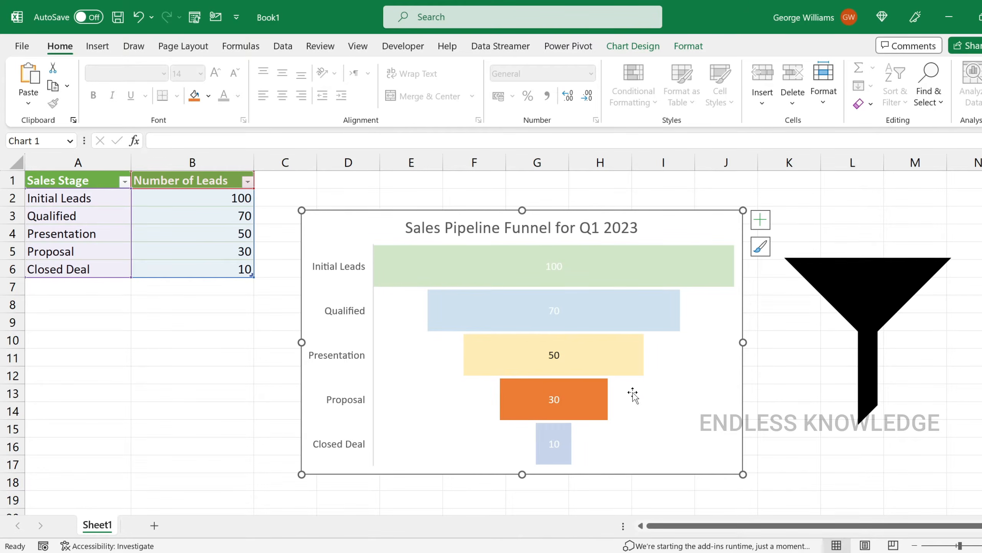
{"action": "left_click", "coordinate": [733, 323]}
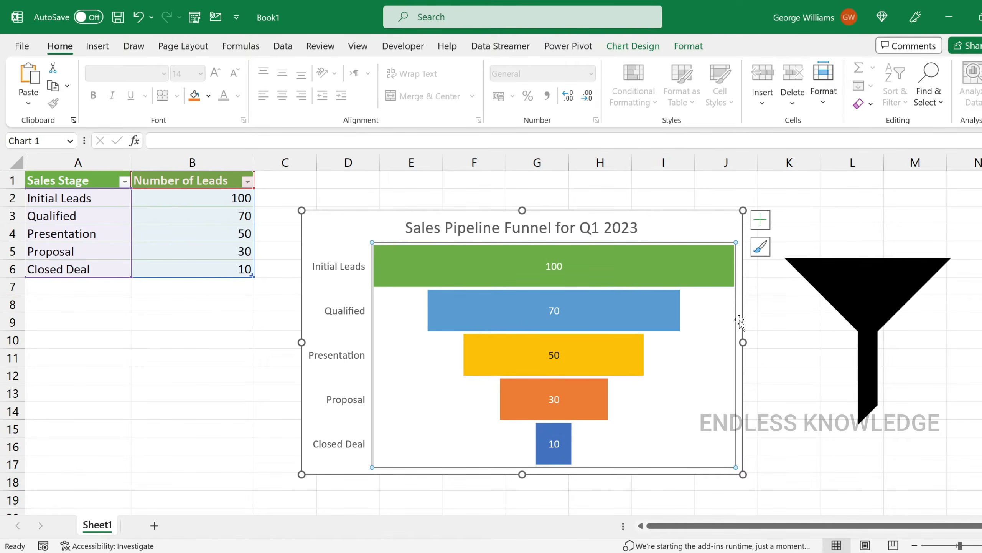
{"action": "left_click", "coordinate": [739, 319]}
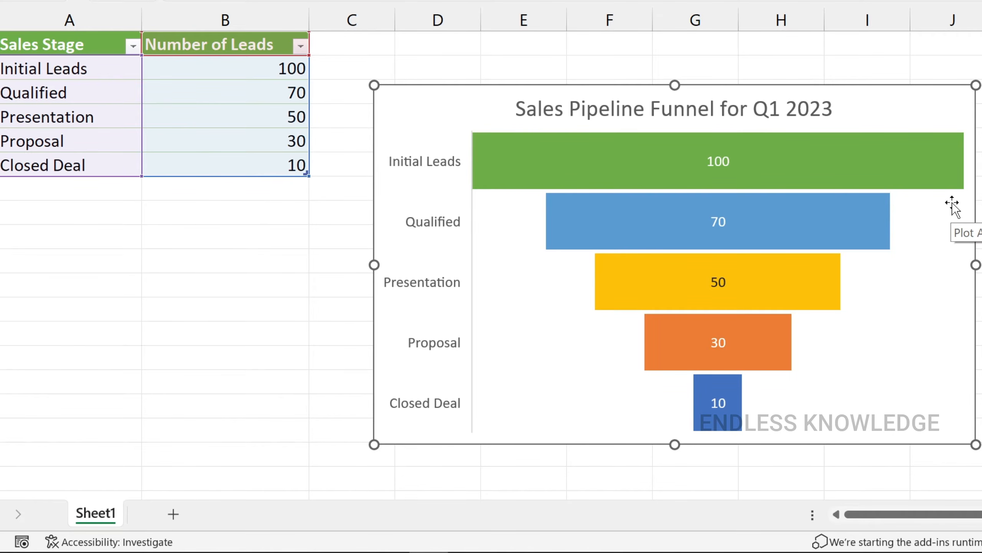
- Examine how the number of leads changes from Initial Leads through Qualified and Presentation to Proposal in the chart
{"action": "left_click", "coordinate": [927, 147]}
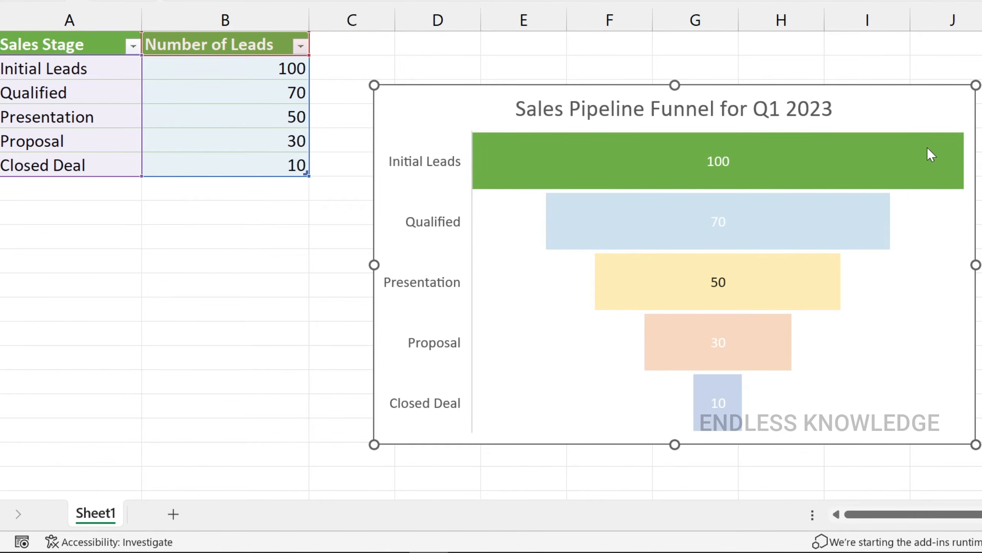
{"action": "left_click", "coordinate": [874, 218]}
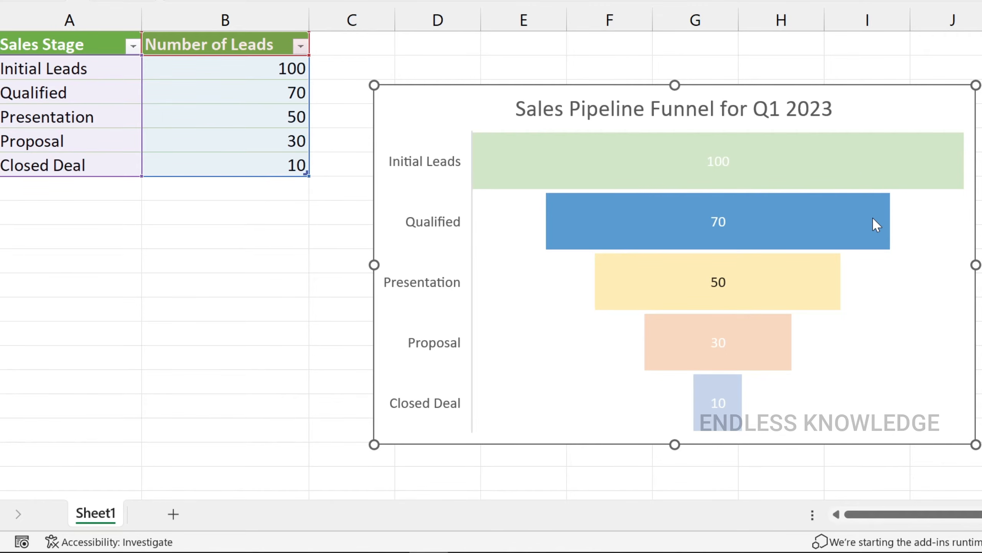
{"action": "left_click", "coordinate": [839, 294]}
{"action": "left_click", "coordinate": [790, 354]}
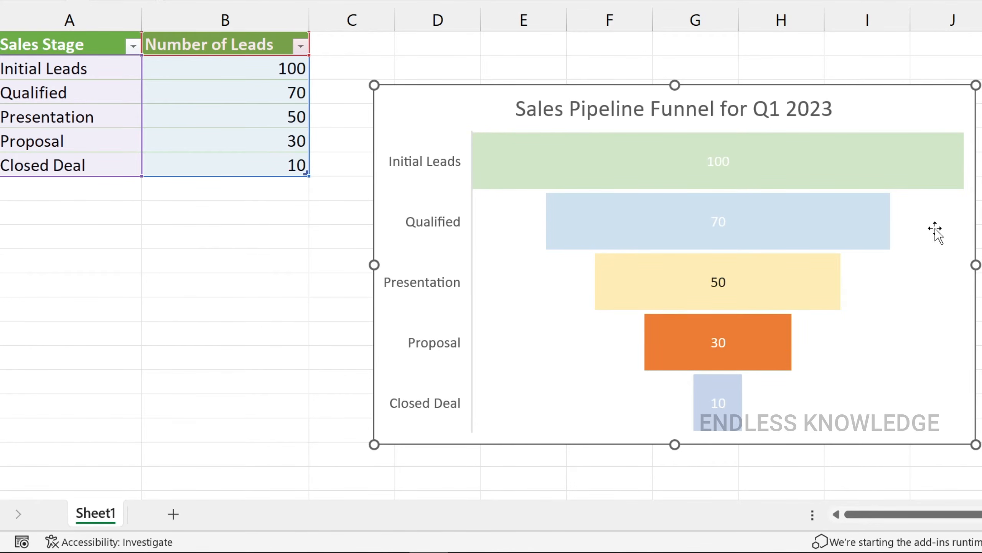
{"action": "left_click", "coordinate": [970, 194]}
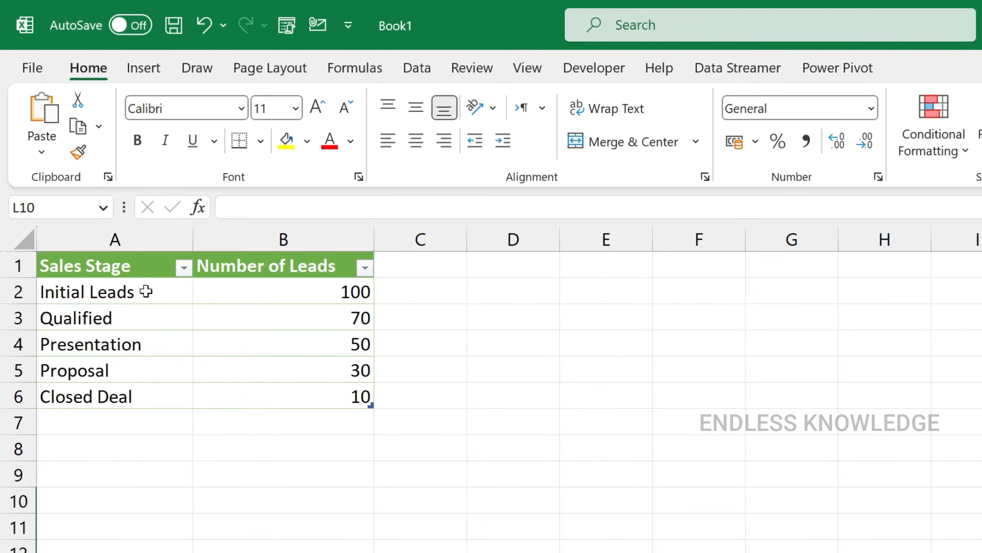
- Review the sales stage table in A1:B6 as the source data for a funnel chart
{"action": "left_click_drag", "start_coordinate": [126, 266], "coordinate": [361, 397]}
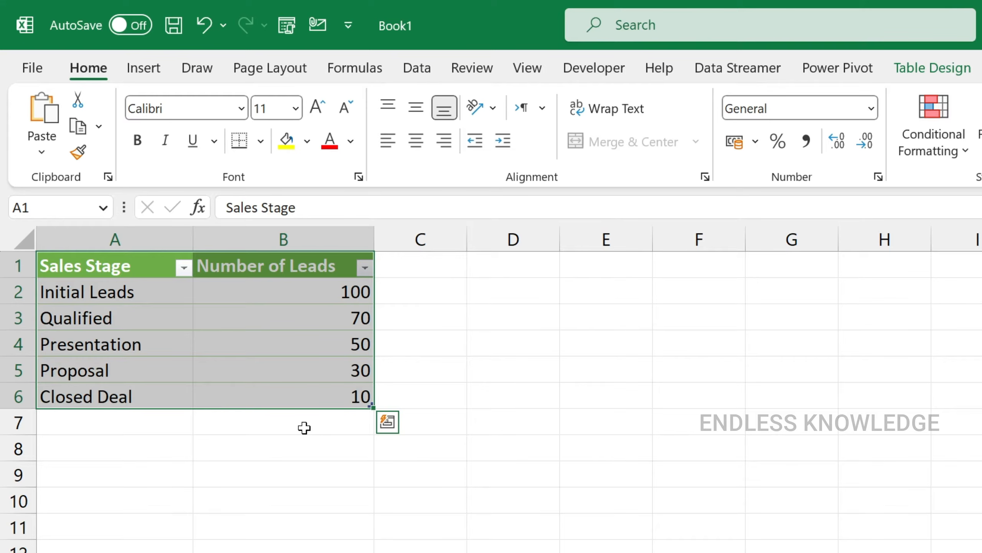
{"action": "scroll", "coordinate": [304, 427], "scroll_direction": "up", "scroll_amount": 2}
{"action": "left_click", "coordinate": [267, 352]}
{"action": "left_click_drag", "start_coordinate": [128, 266], "coordinate": [317, 398]}
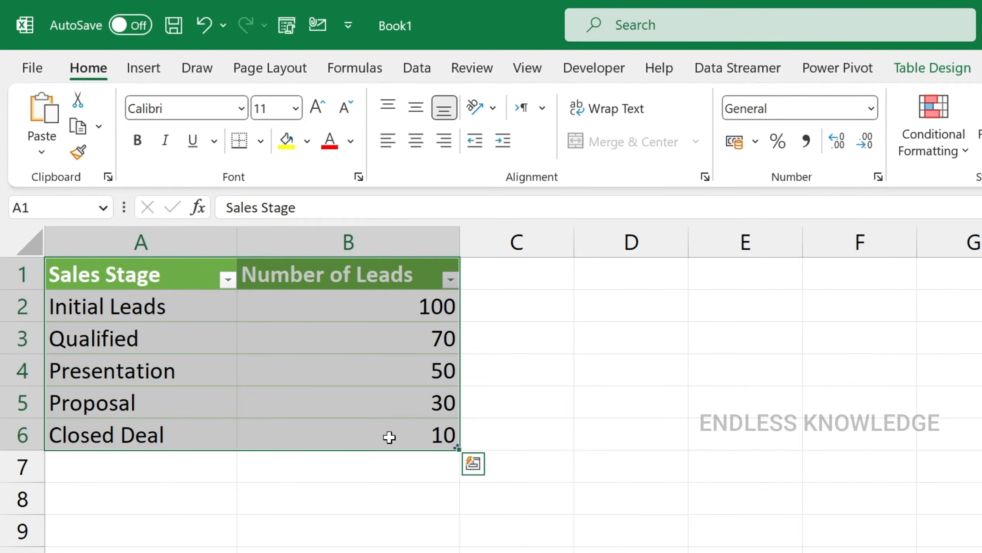
{"action": "left_click", "coordinate": [370, 368]}
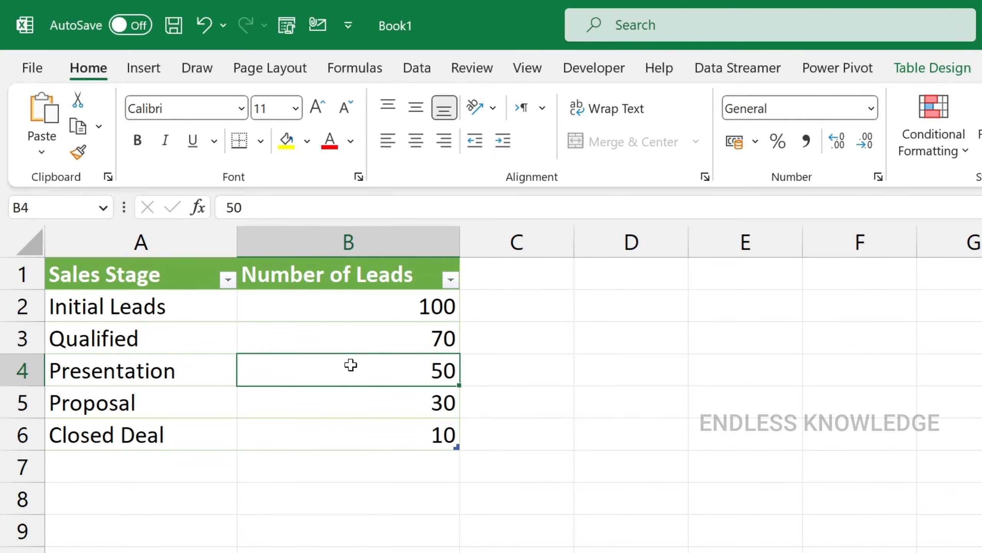
- Review the number of leads for each sales stage, cell by cell from B2 to B6
{"action": "left_click", "coordinate": [219, 310]}
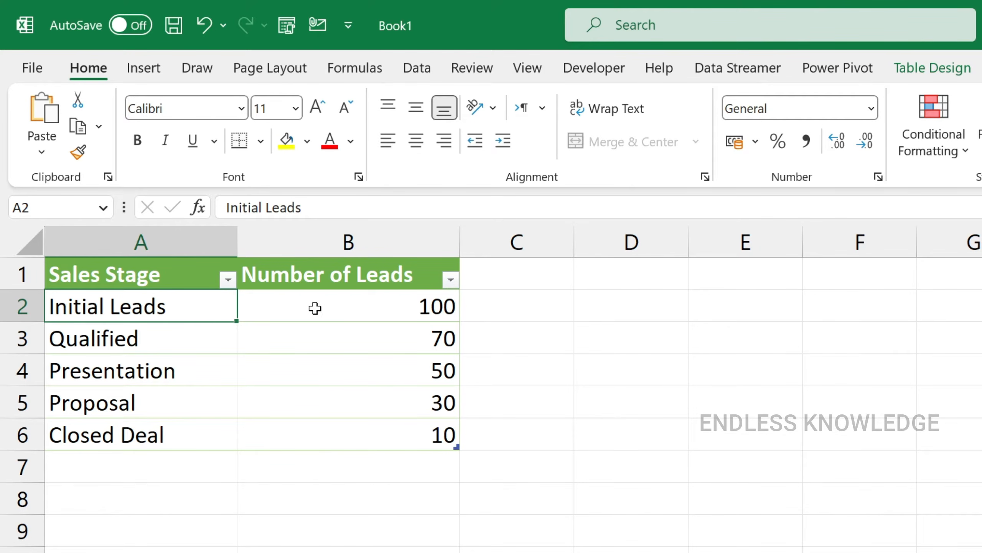
{"action": "left_click", "coordinate": [330, 308]}
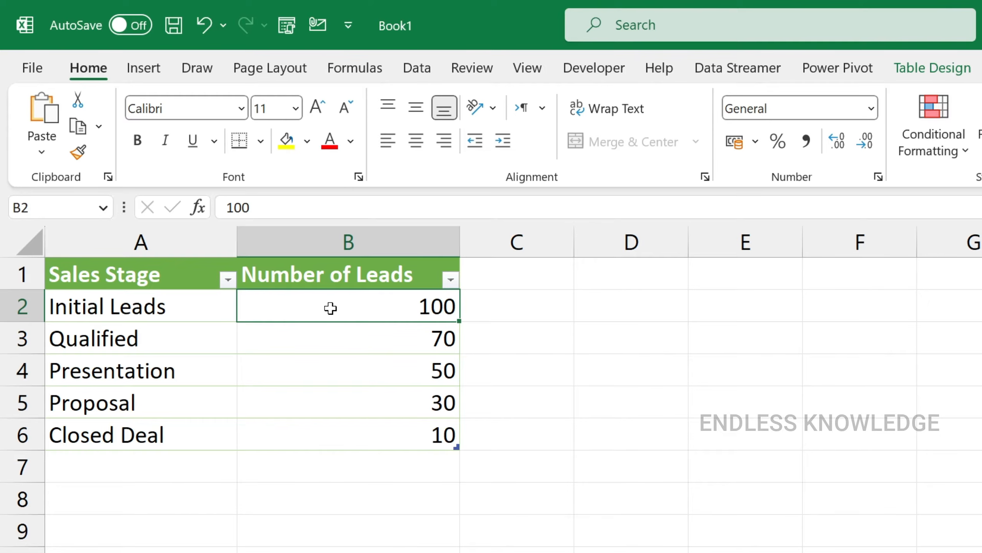
{"action": "left_click", "coordinate": [305, 339]}
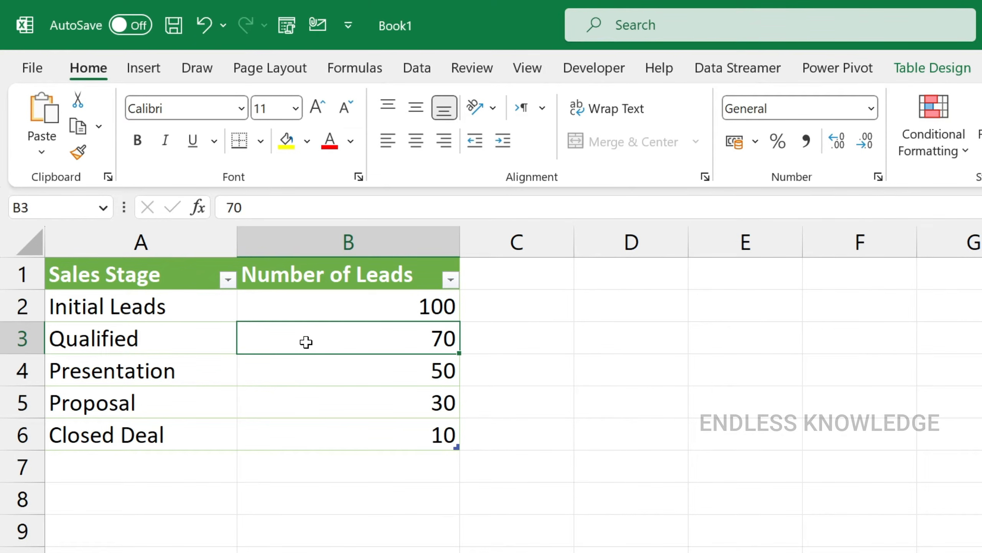
{"action": "left_click", "coordinate": [312, 372]}
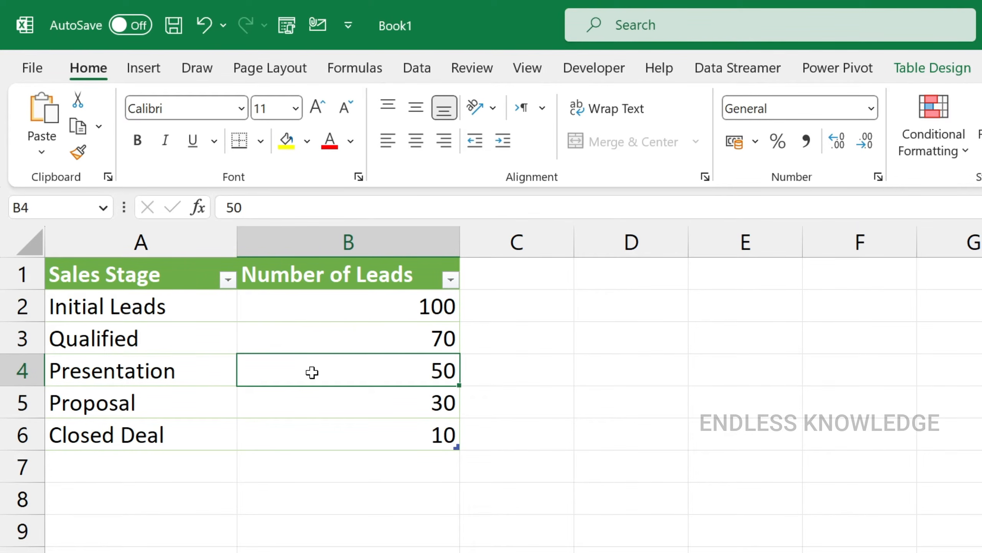
{"action": "left_click", "coordinate": [309, 404]}
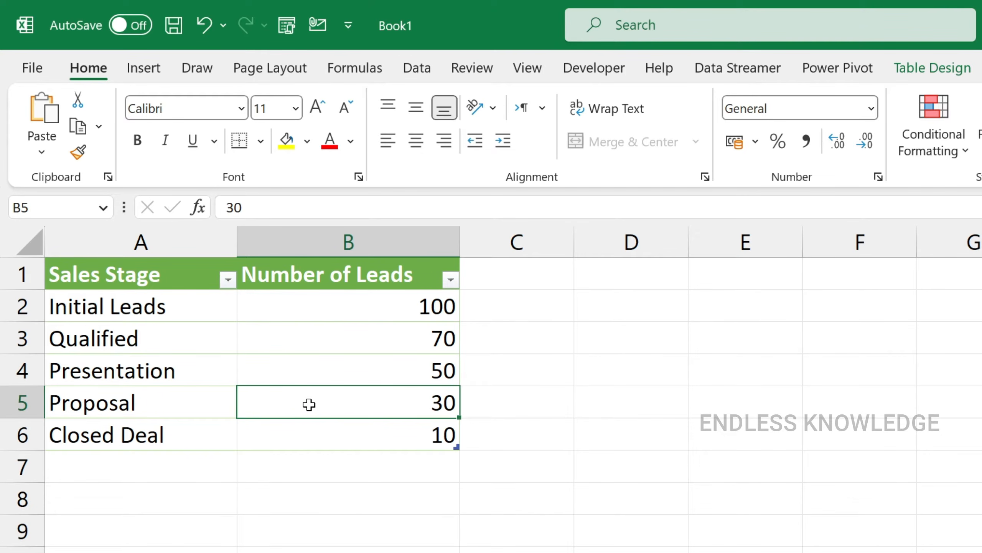
{"action": "left_click", "coordinate": [310, 435]}
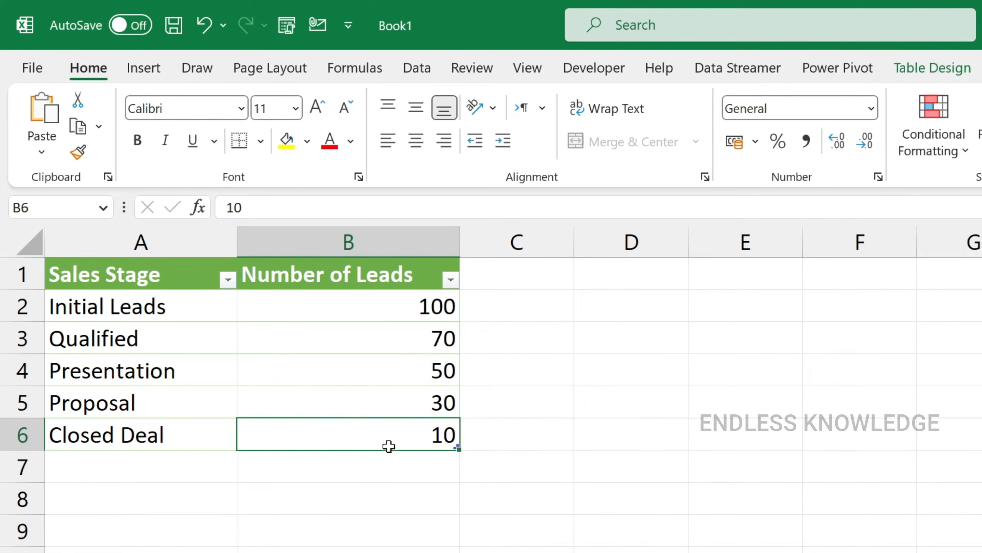
- Undo the last action and review the lead values in B2:B6 as one range
{"action": "key", "text": "ctrl+z"}
{"action": "left_click_drag", "start_coordinate": [385, 301], "coordinate": [383, 425]}
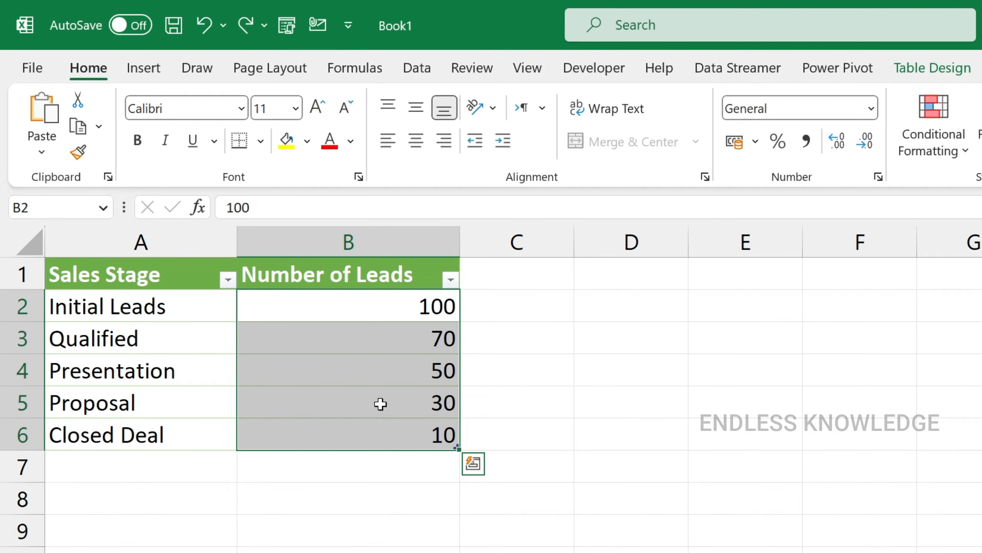
{"action": "left_click", "coordinate": [380, 375]}
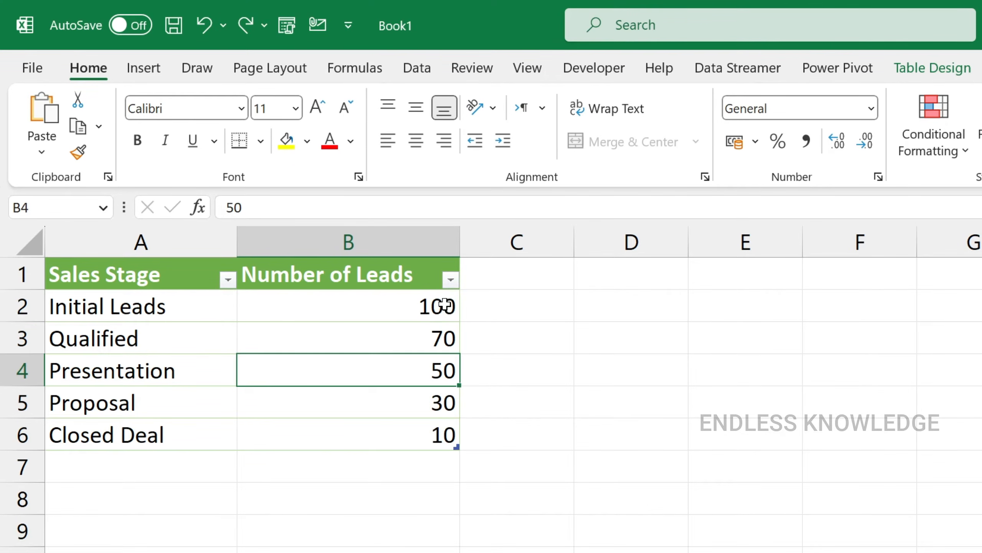
- Try sorting the Number of Leads column from largest to smallest and undo the sort
{"action": "left_click", "coordinate": [451, 280]}
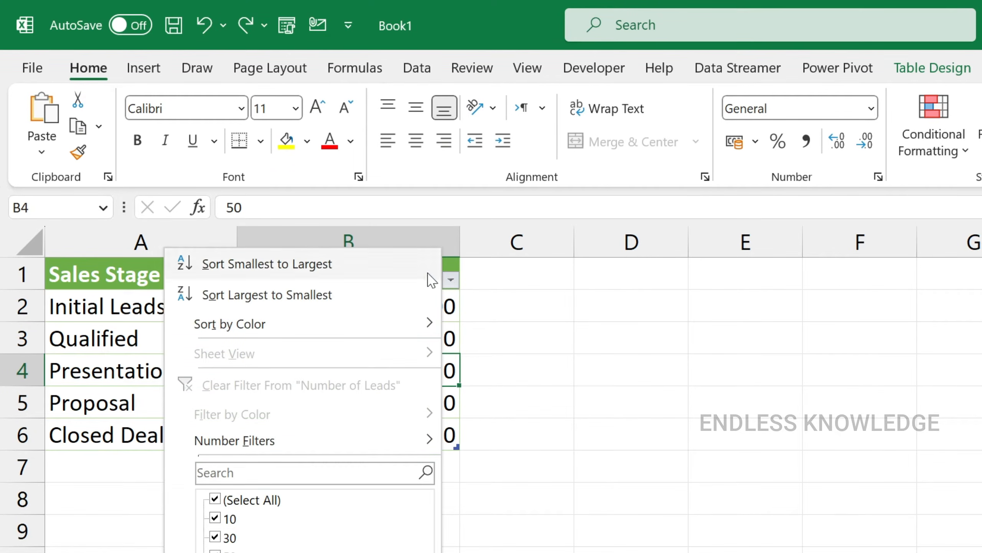
{"action": "left_click", "coordinate": [304, 296]}
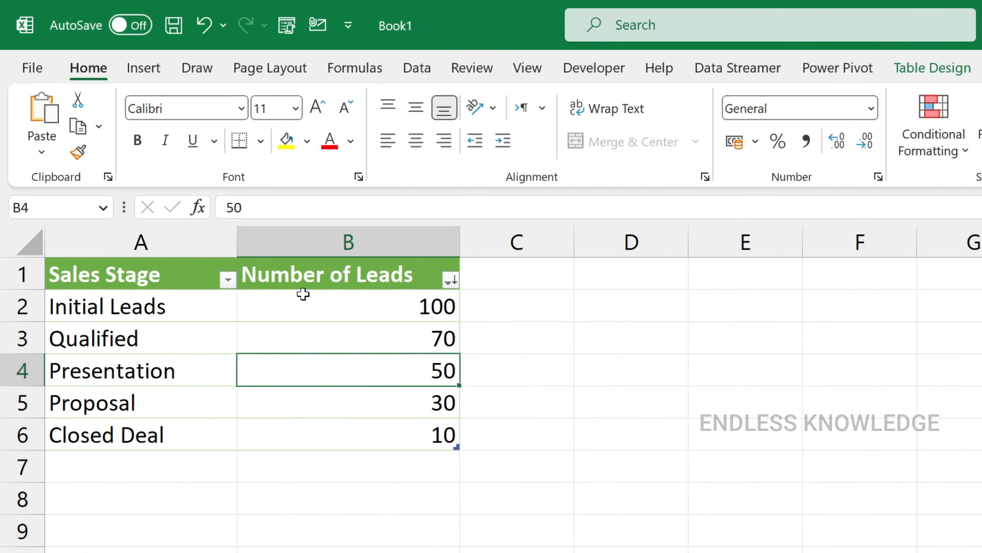
{"action": "key", "text": "ctrl+z"}
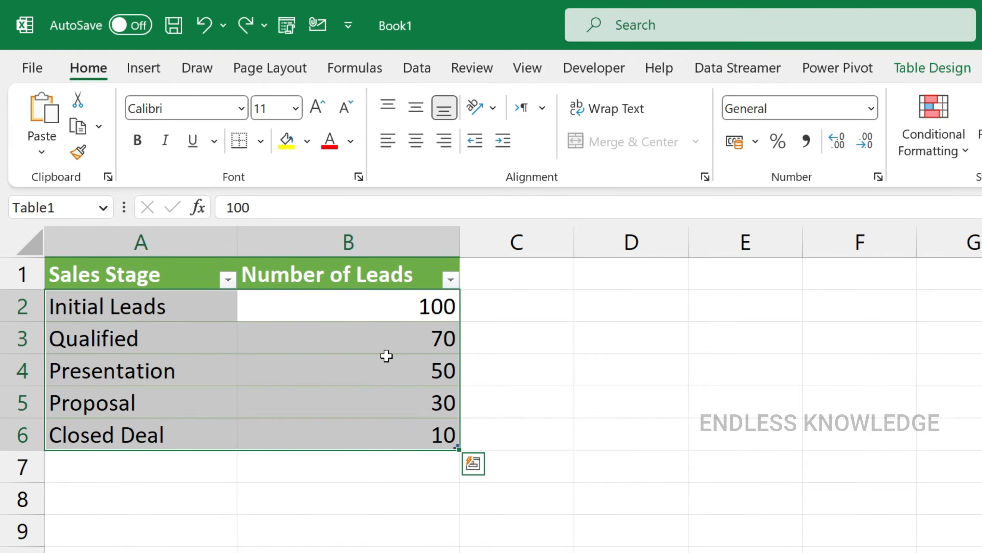
- Review the lead values in B2:B6, the whole table A1:B6 and the available options for sorting the Number of Leads column
{"action": "left_click_drag", "start_coordinate": [403, 310], "coordinate": [399, 429]}
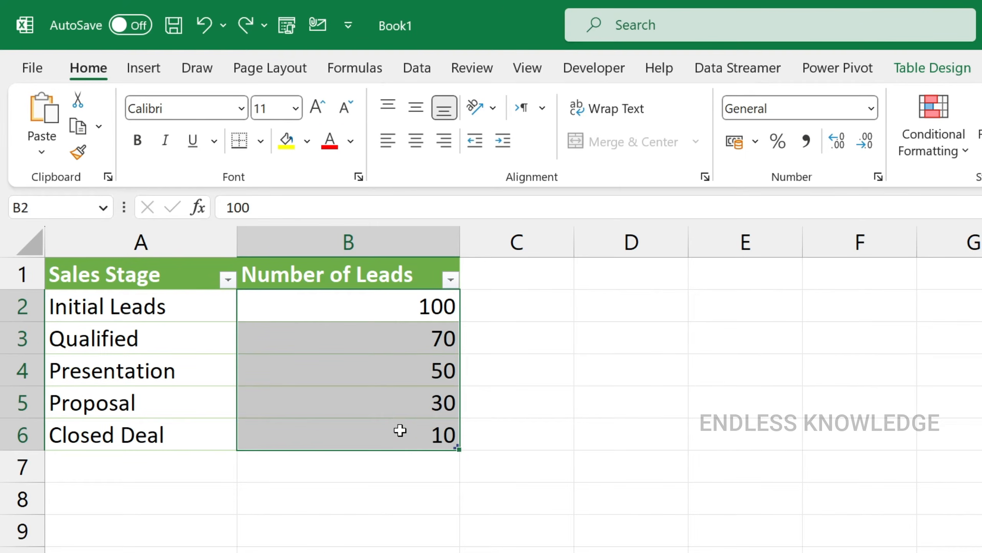
{"action": "left_click", "coordinate": [391, 371]}
{"action": "left_click_drag", "start_coordinate": [275, 275], "coordinate": [404, 430]}
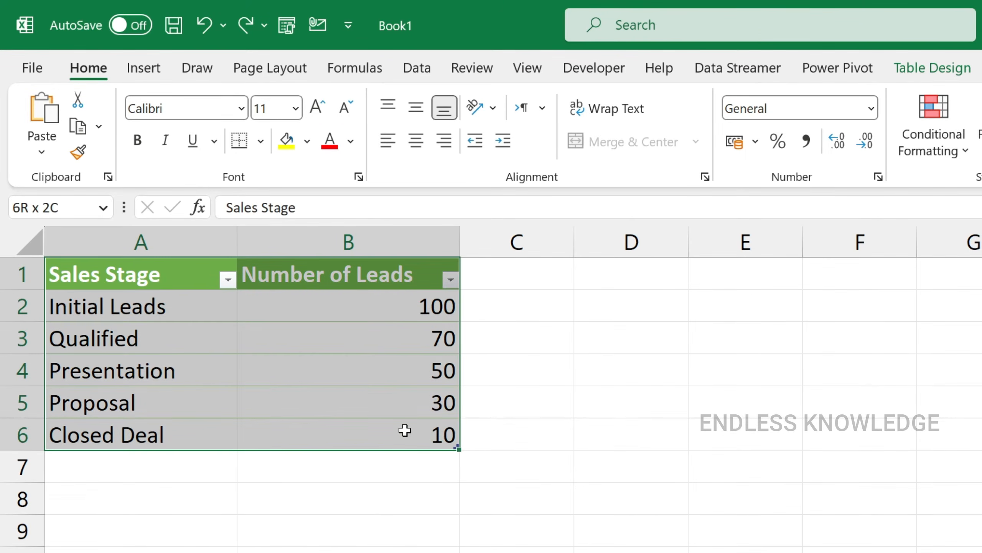
{"action": "left_click", "coordinate": [395, 342]}
{"action": "left_click", "coordinate": [451, 279]}
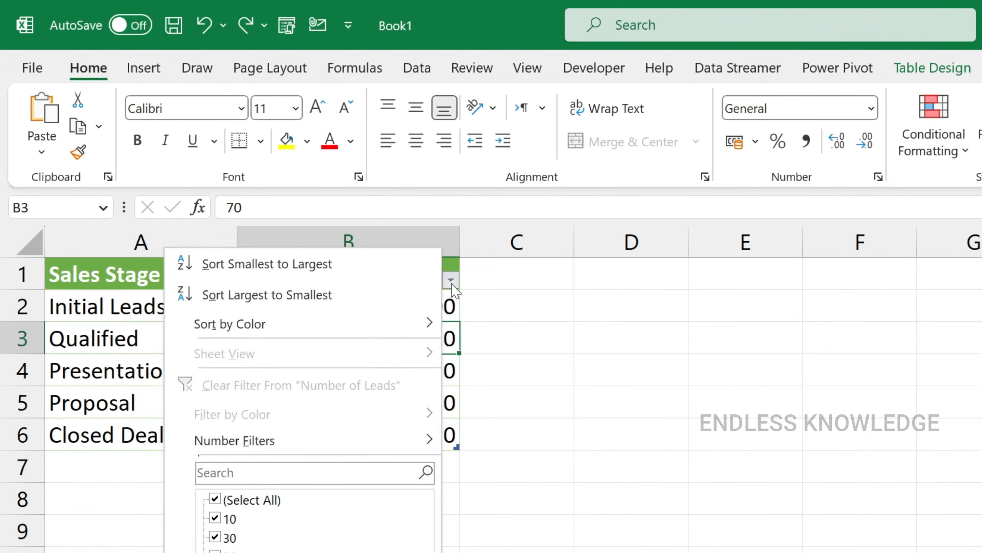
{"action": "left_click", "coordinate": [449, 348]}
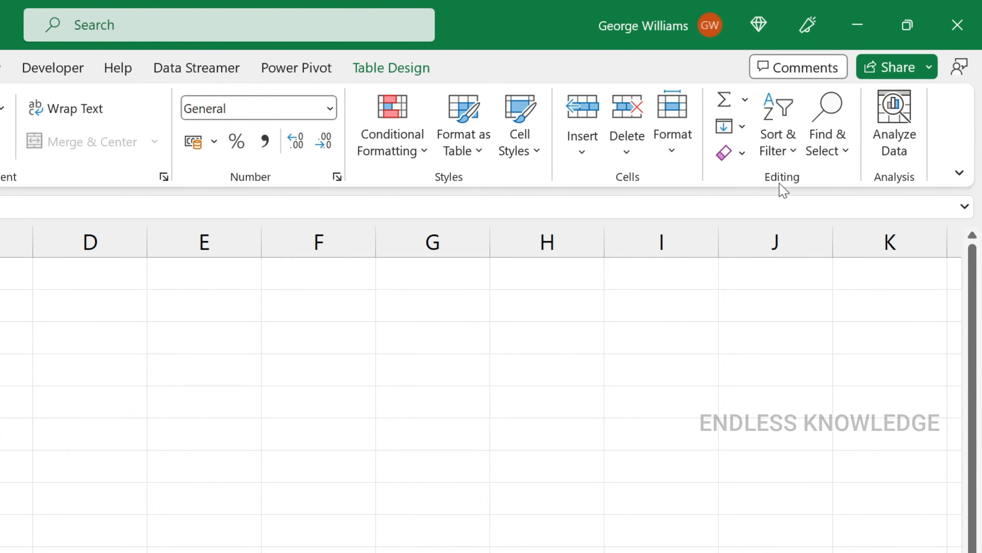
{"action": "left_click", "coordinate": [780, 152]}
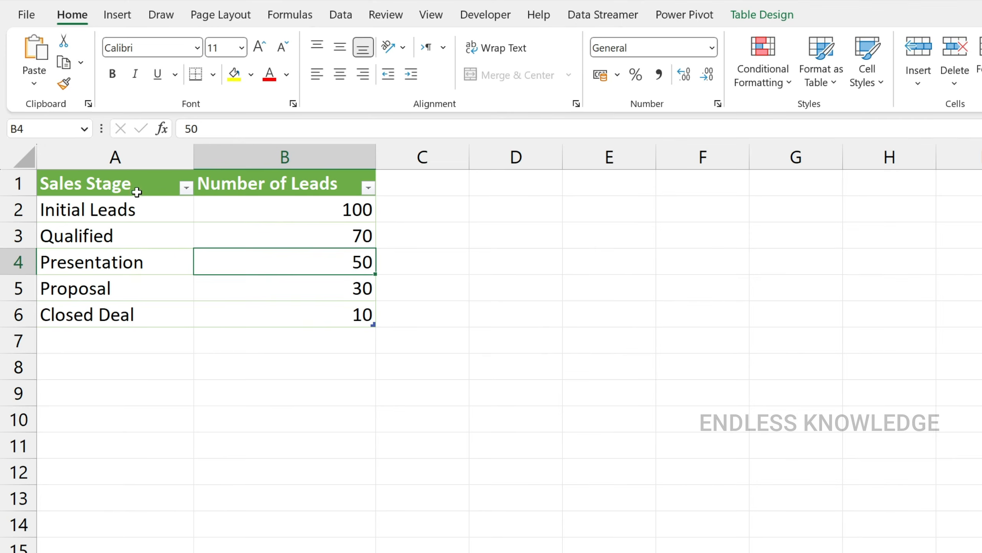
- Insert a Funnel chart based on the sales stage table in A1:B6
{"action": "left_click_drag", "start_coordinate": [124, 183], "coordinate": [337, 316]}
{"action": "left_click", "coordinate": [131, 18]}
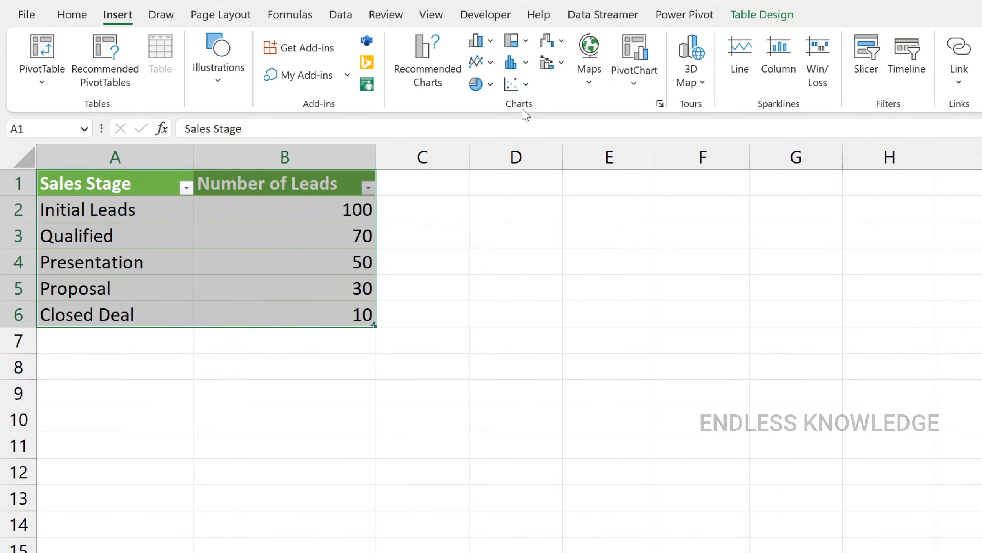
{"action": "left_click", "coordinate": [560, 42]}
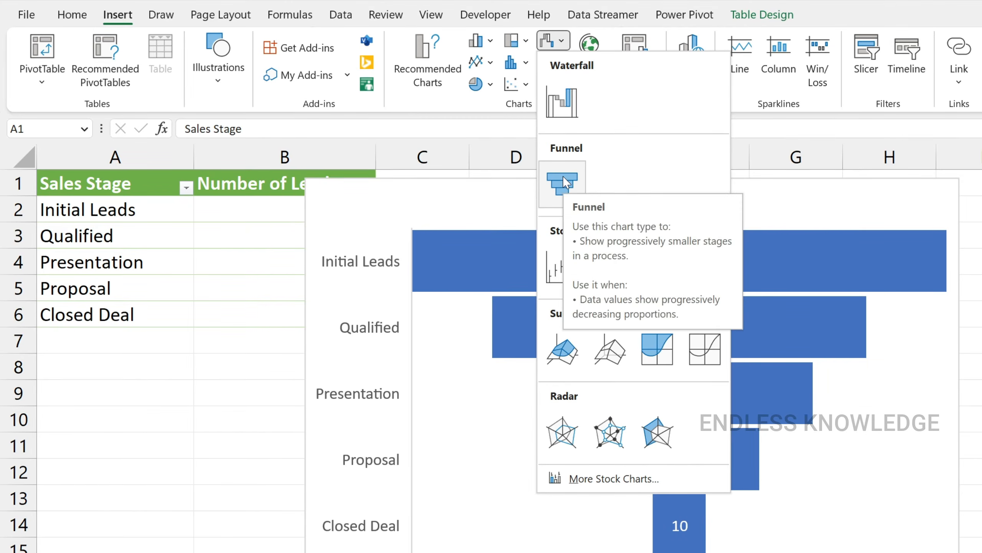
{"action": "left_click", "coordinate": [498, 112]}
{"action": "left_click", "coordinate": [428, 81]}
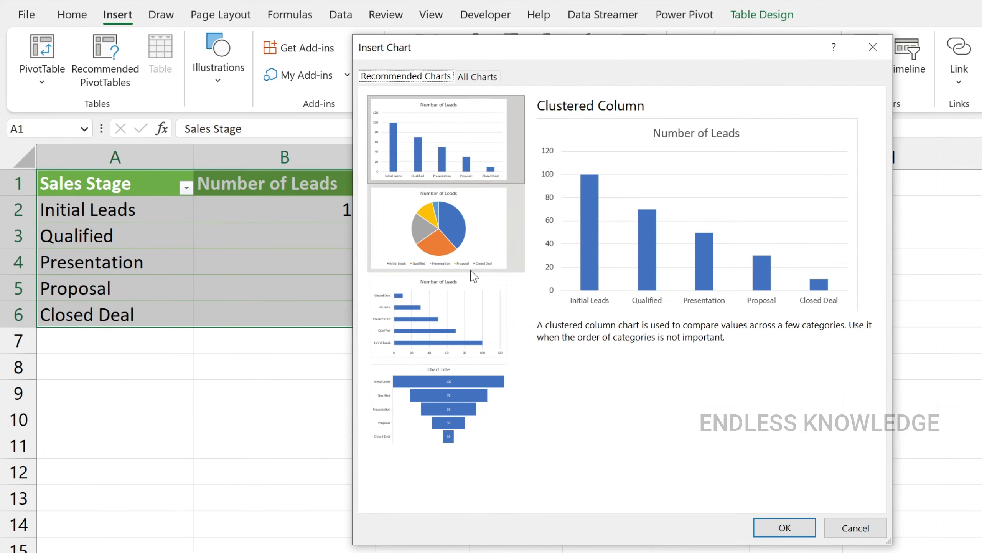
{"action": "left_click", "coordinate": [436, 406]}
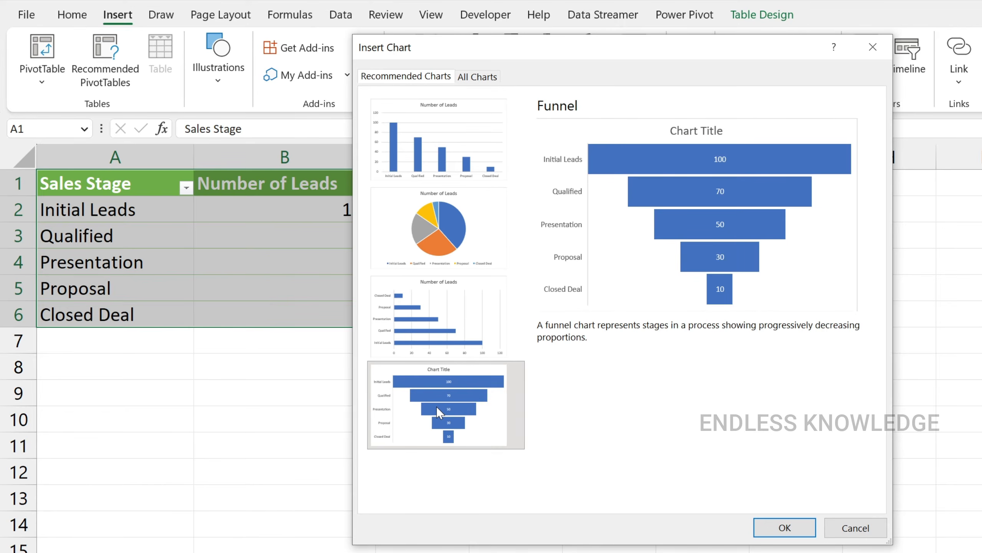
{"action": "left_click", "coordinate": [481, 78]}
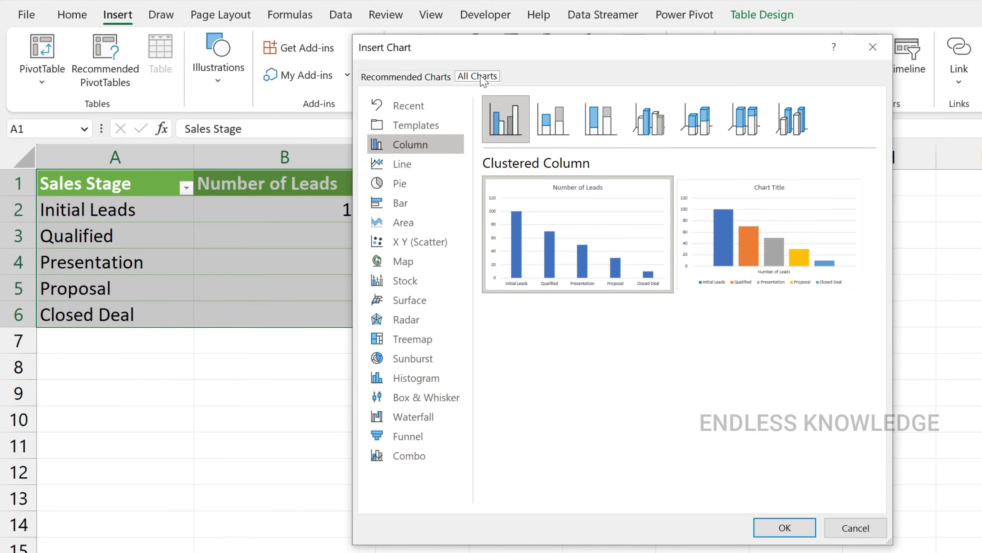
{"action": "left_click", "coordinate": [439, 436]}
{"action": "mouse_move", "coordinate": [606, 234]}
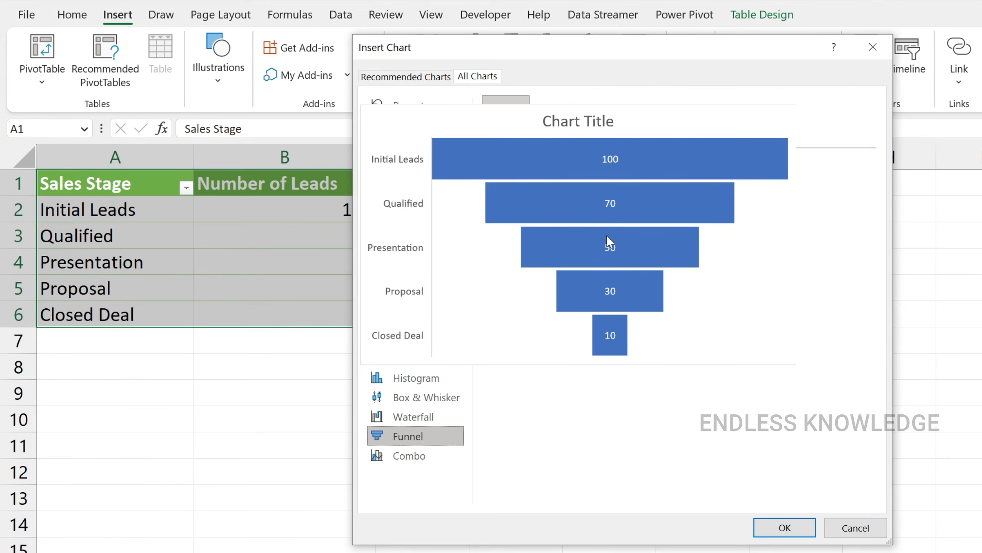
{"action": "left_click", "coordinate": [783, 529]}
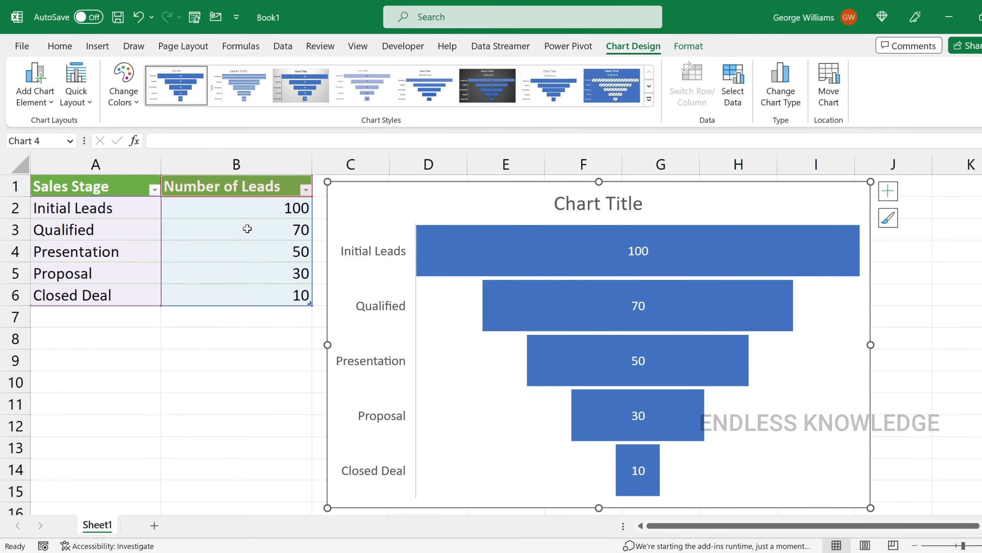
- Change the funnel chart's title to "Sales Pipeline funnel for Q1 2023"
{"action": "left_click", "coordinate": [246, 230]}
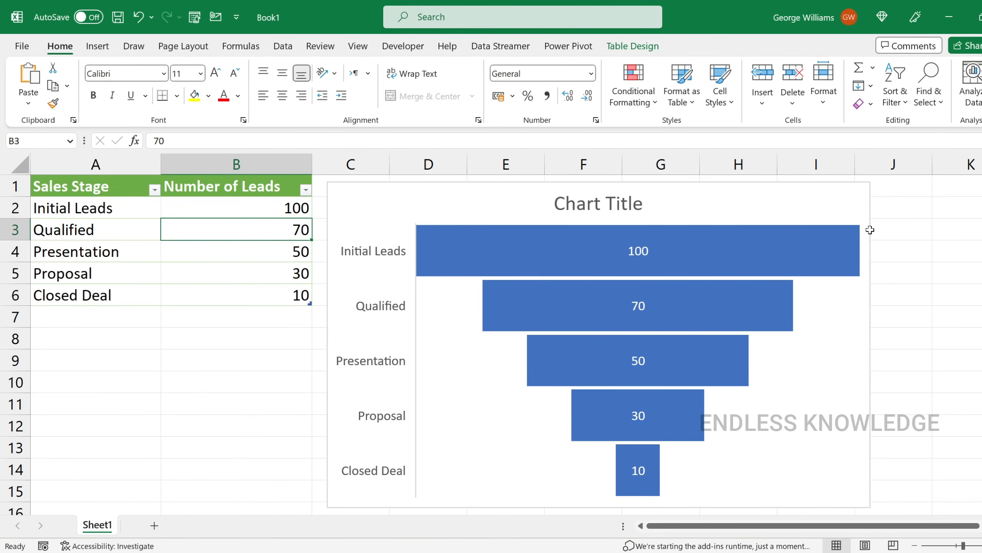
{"action": "left_click", "coordinate": [866, 228]}
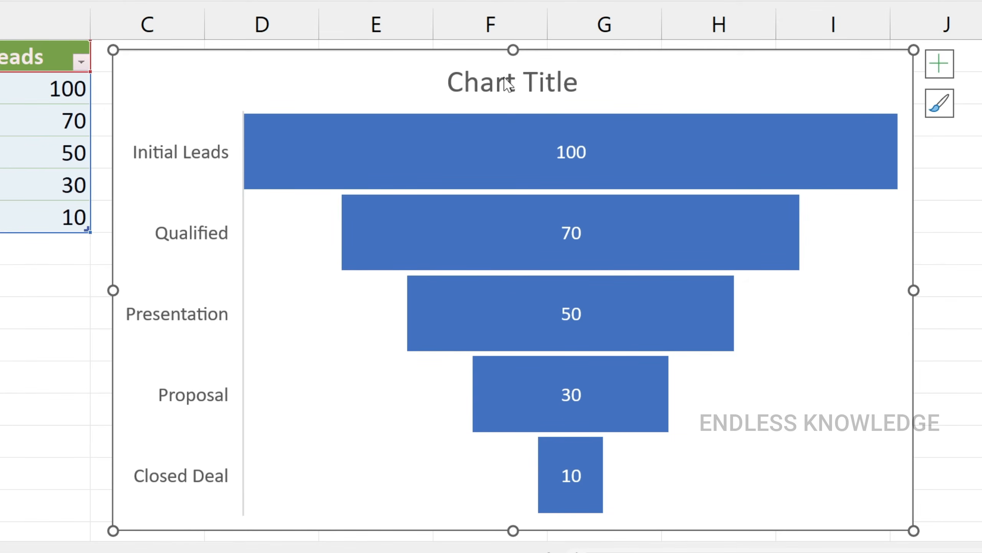
{"action": "double_click", "coordinate": [594, 201]}
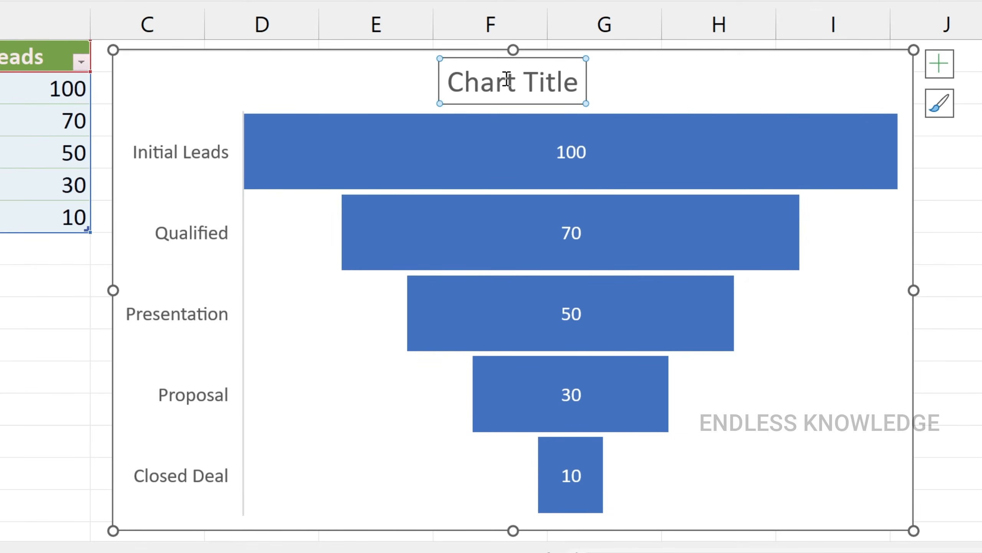
{"action": "triple_click", "coordinate": [507, 79]}
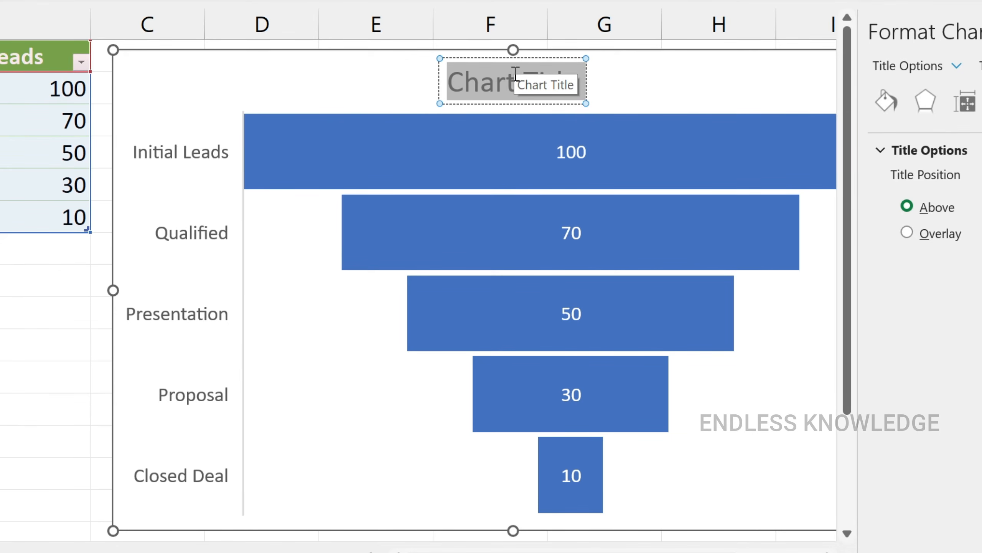
{"action": "type", "text": "Sales"}
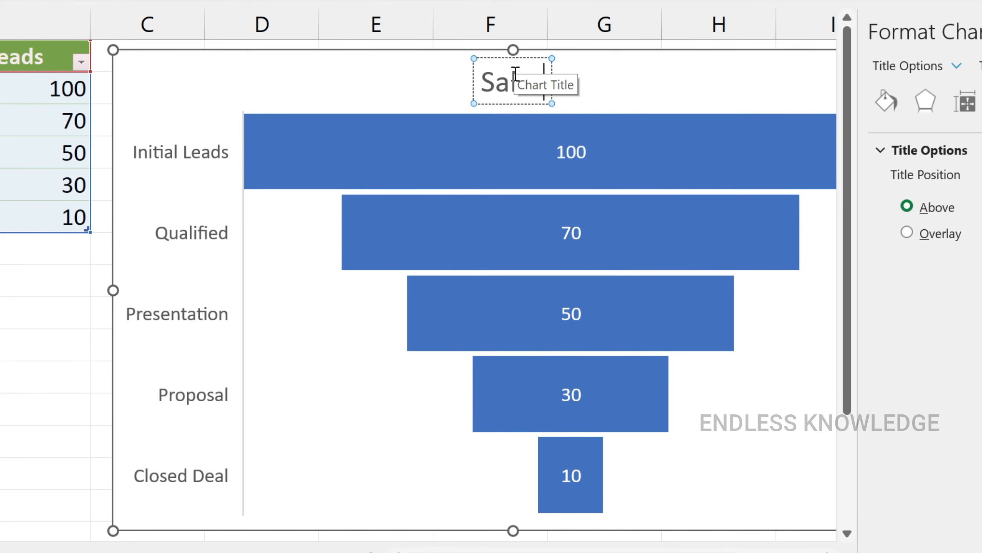
{"action": "type", "text": " Cip"}
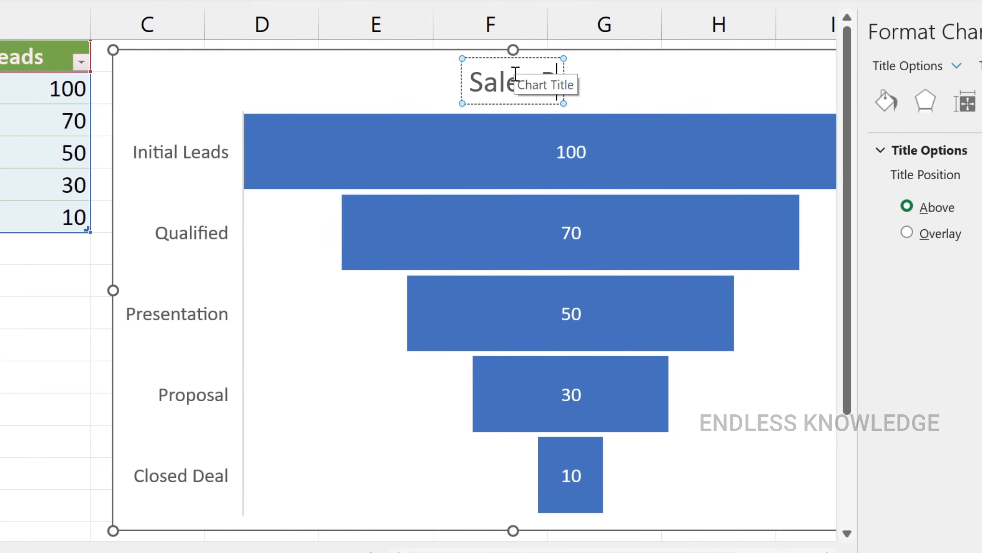
{"action": "type", "text": "eli"}
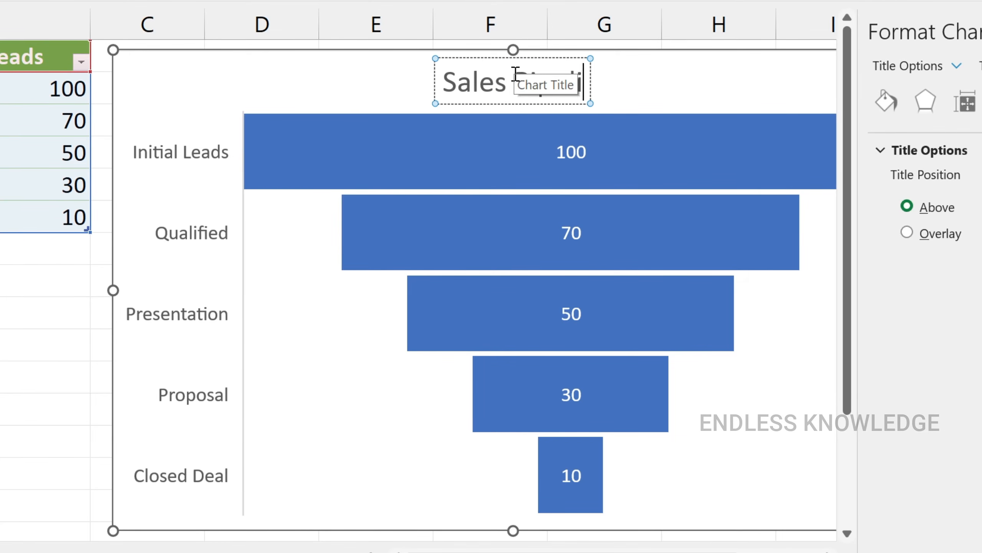
{"action": "type", "text": "ne Funnel for"}
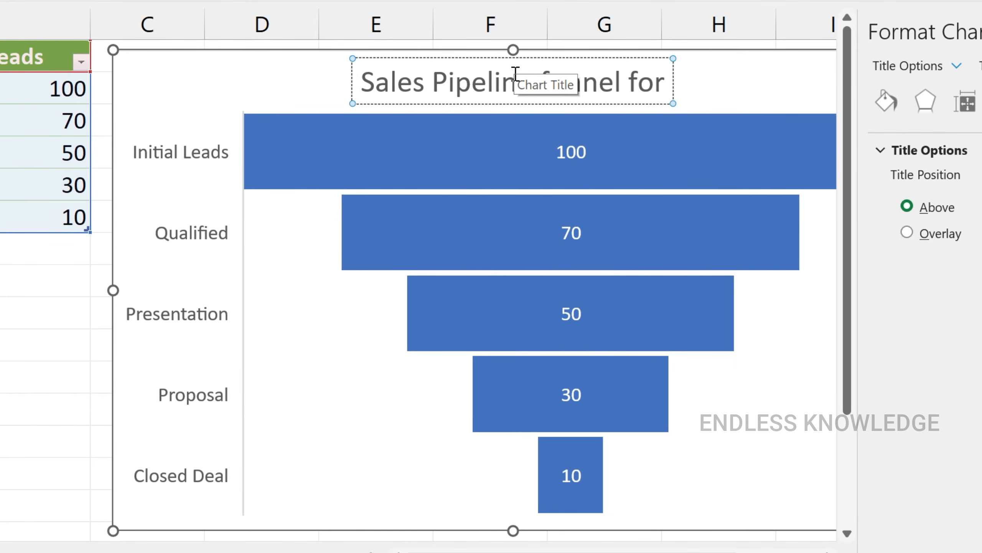
{"action": "type", "text": " Q!"}
{"action": "key", "text": "BackSpace"}
{"action": "type", "text": "1"}
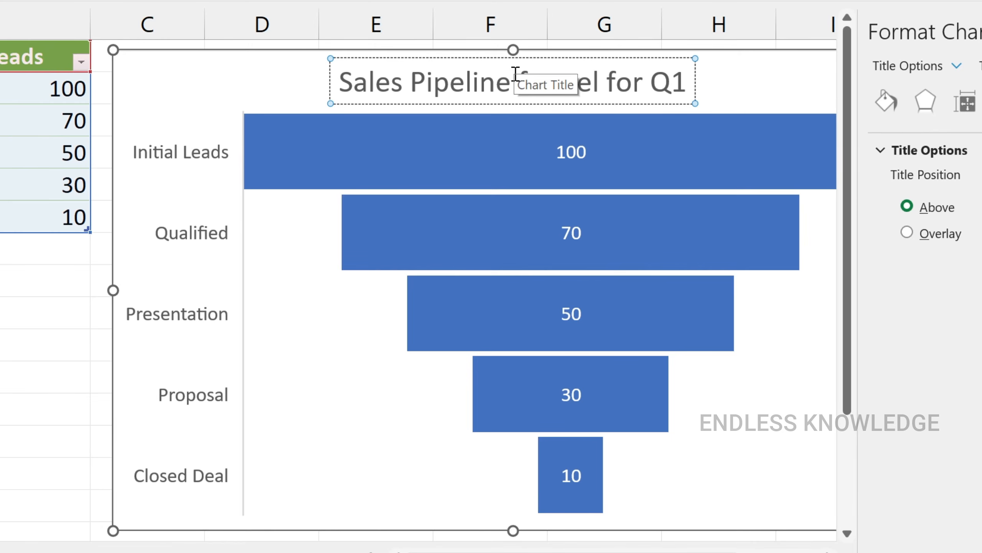
{"action": "type", "text": " 20"}
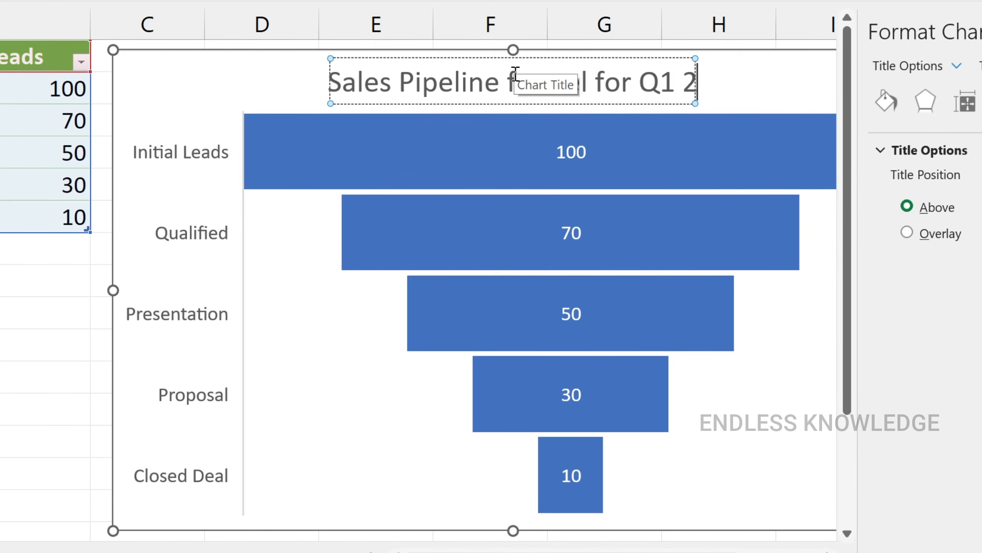
{"action": "type", "text": "23"}
{"action": "left_click", "coordinate": [708, 252]}
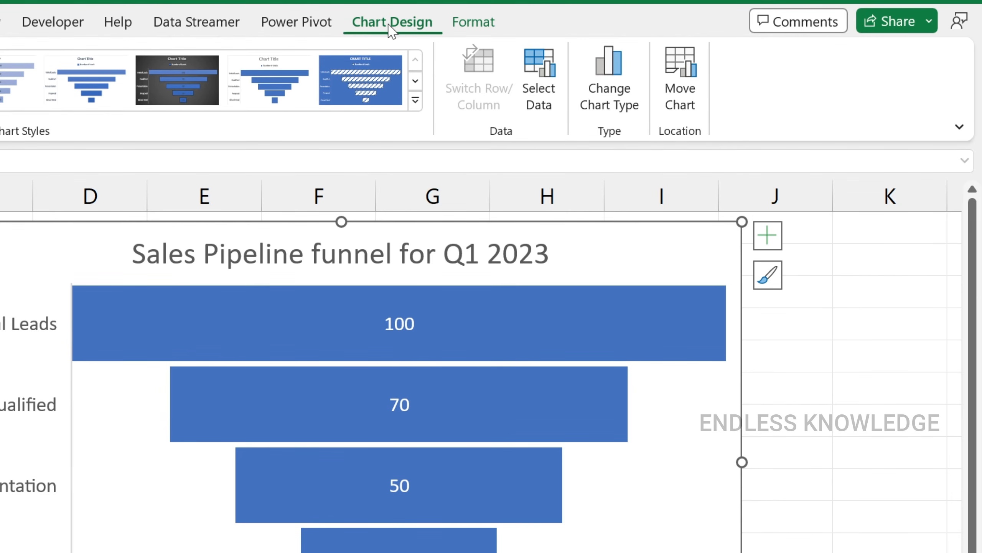
{"action": "left_click", "coordinate": [474, 23]}
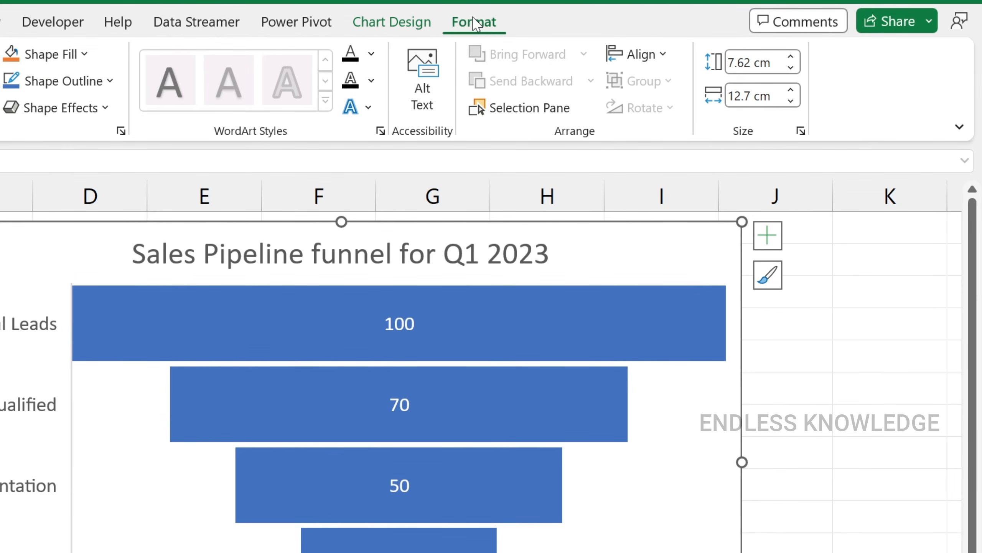
{"action": "left_click", "coordinate": [421, 27]}
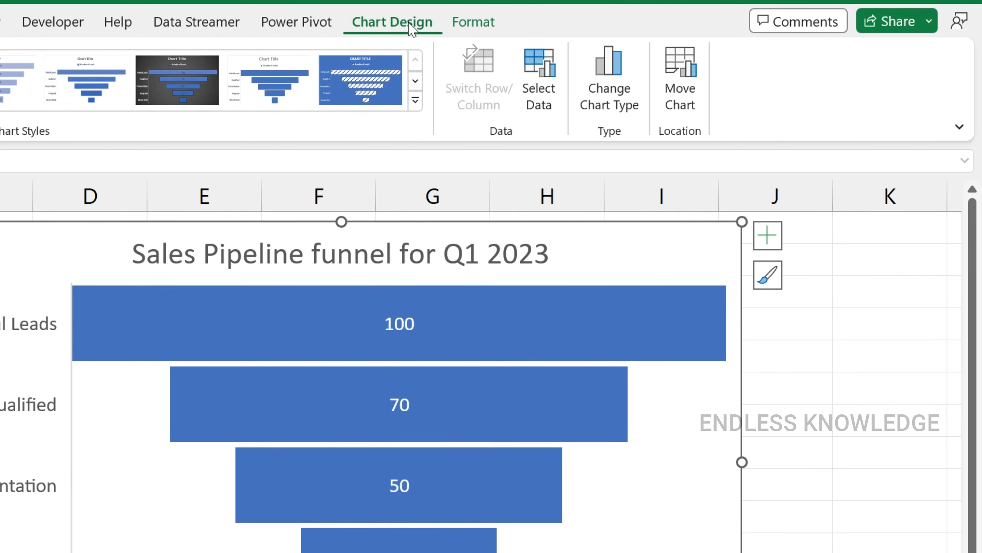
- Open the chart's formatting options and fill only the Initial Leads bar with the theme green
{"action": "double_click", "coordinate": [724, 245]}
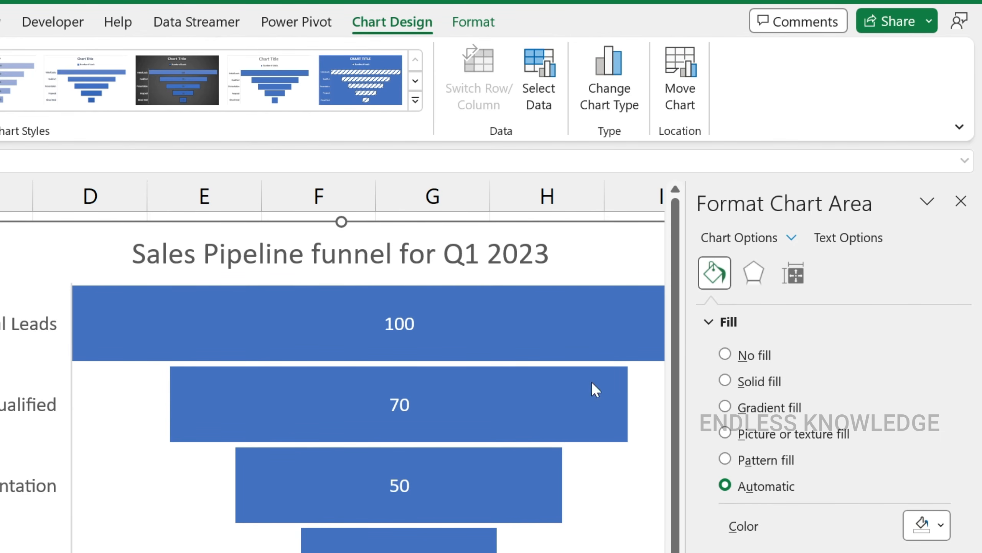
{"action": "left_click", "coordinate": [581, 326]}
{"action": "left_click", "coordinate": [578, 325]}
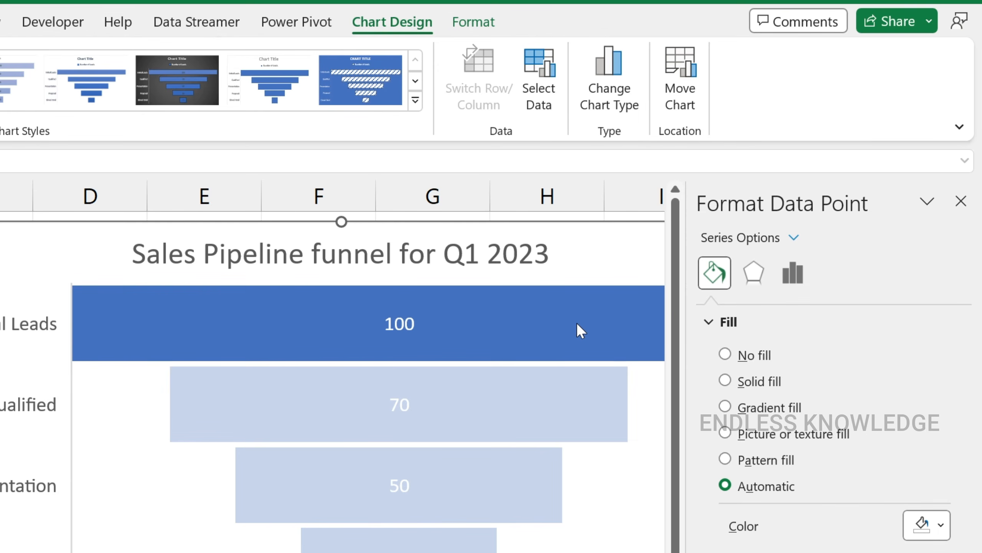
{"action": "left_click", "coordinate": [932, 525]}
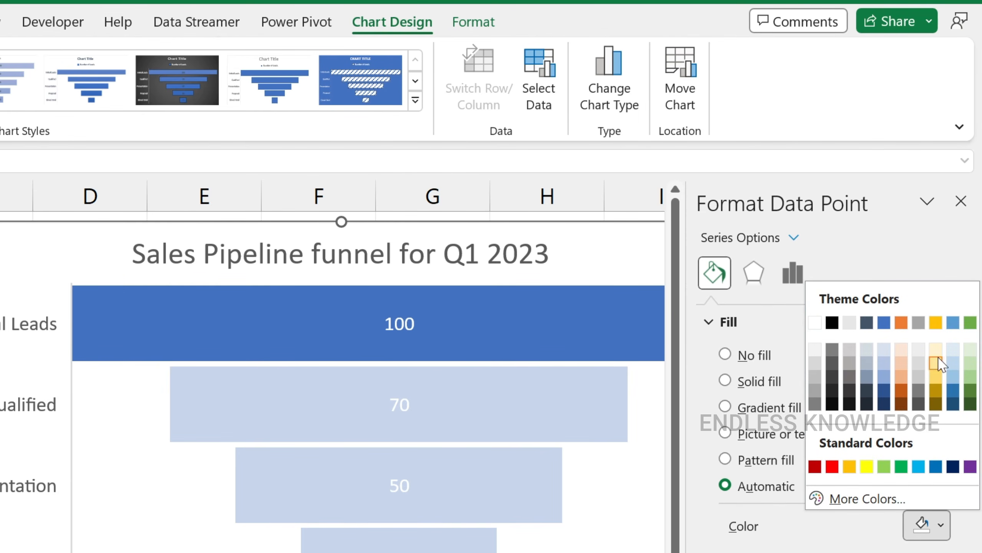
{"action": "left_click", "coordinate": [970, 322]}
- Fill the Qualified bar with the lighter theme blue and the Presentation bar with the theme gold
{"action": "left_click", "coordinate": [560, 439]}
{"action": "left_click", "coordinate": [925, 526]}
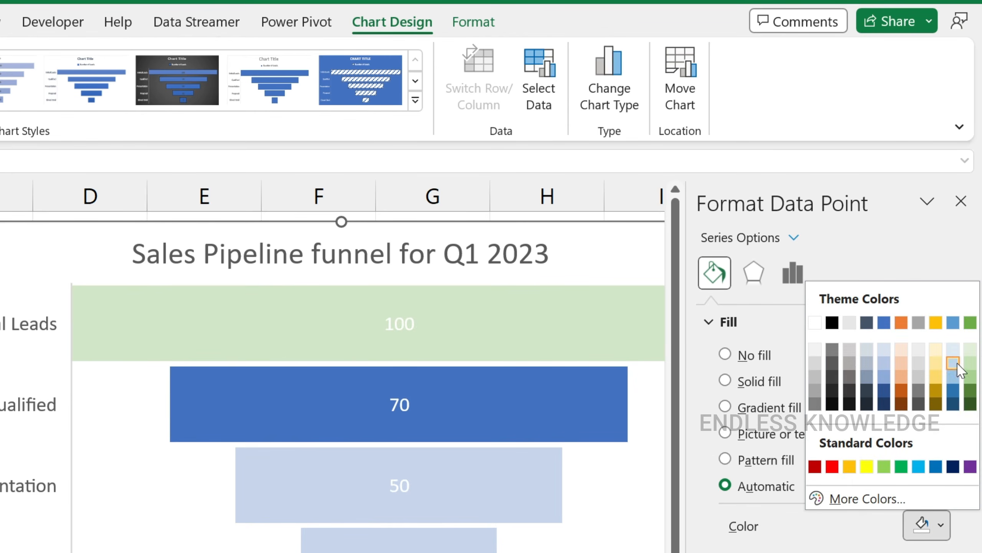
{"action": "left_click", "coordinate": [953, 322]}
{"action": "left_click", "coordinate": [502, 513]}
{"action": "left_click", "coordinate": [926, 526]}
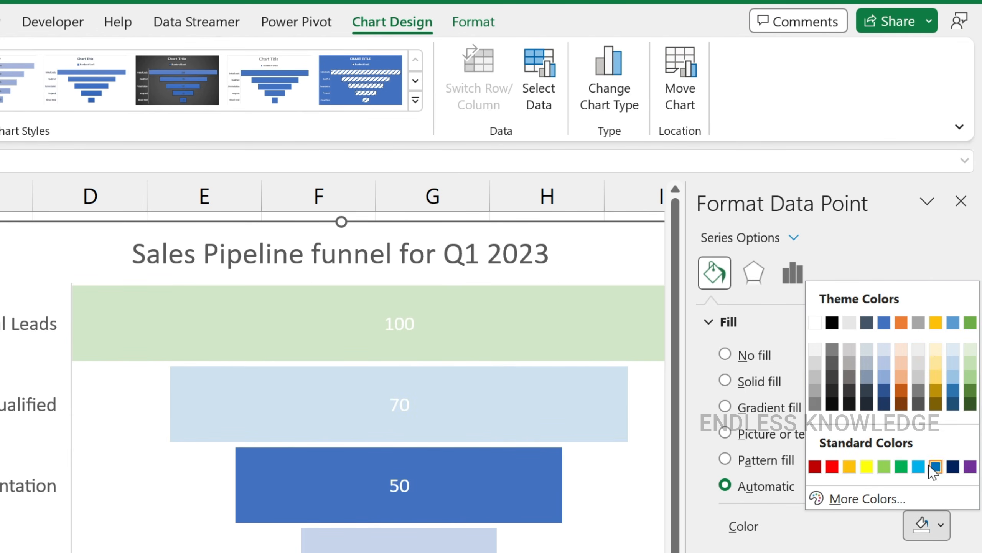
{"action": "left_click", "coordinate": [937, 325]}
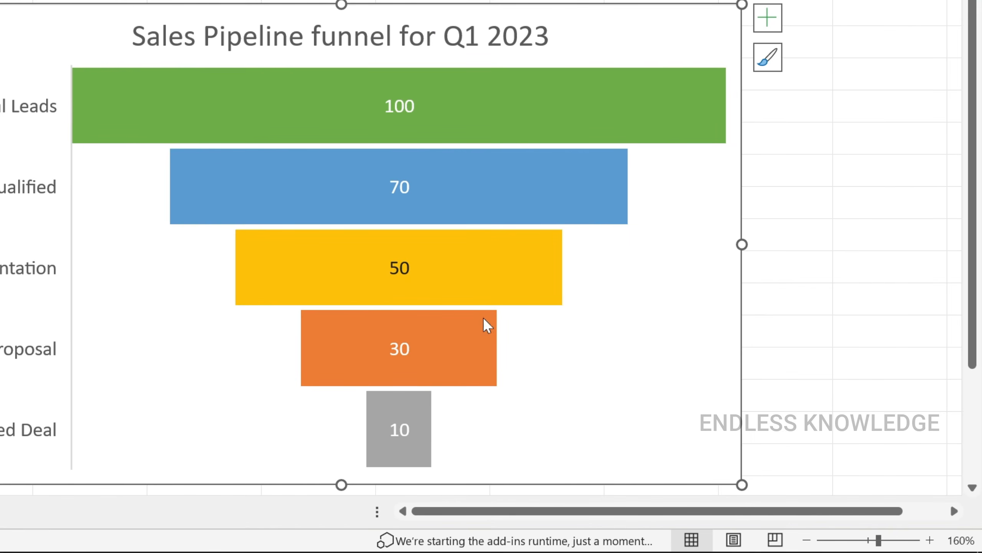